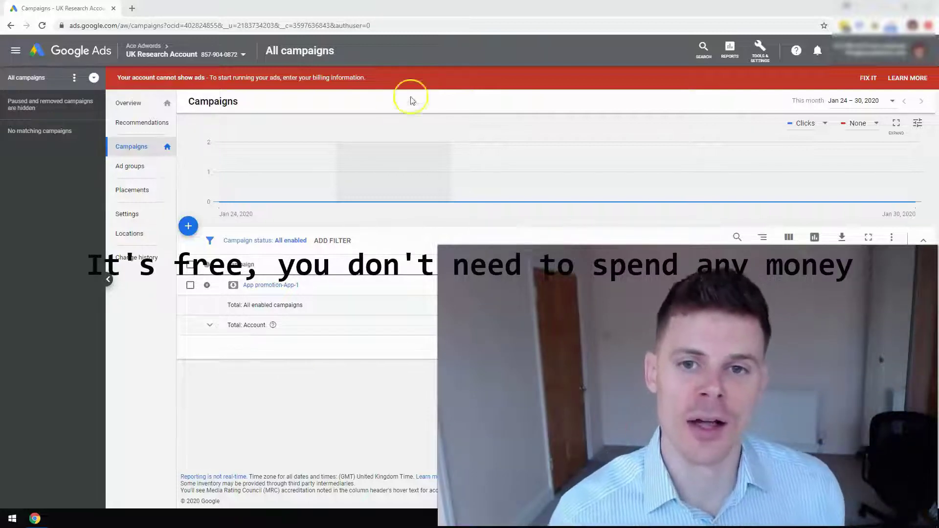
Step: Open Keyword Planner and start discovering new keywords
left_click(759, 57)
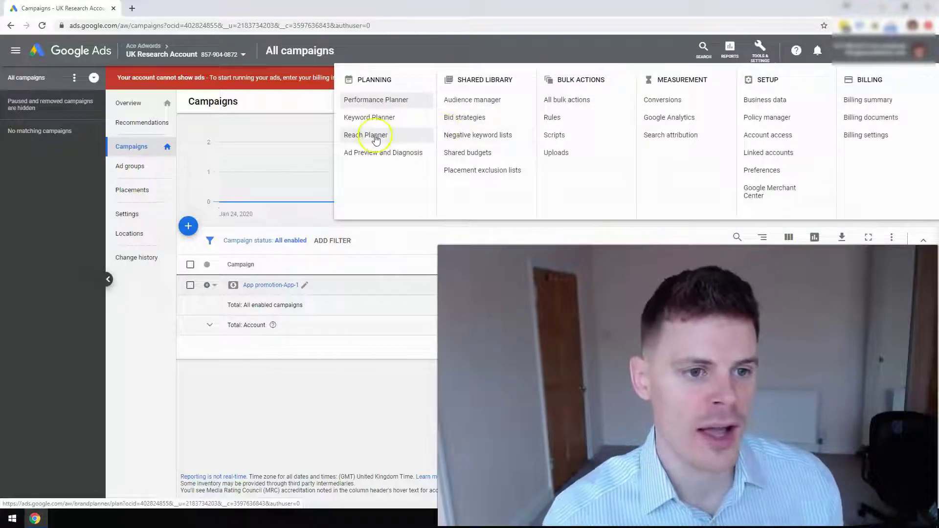
left_click(376, 118)
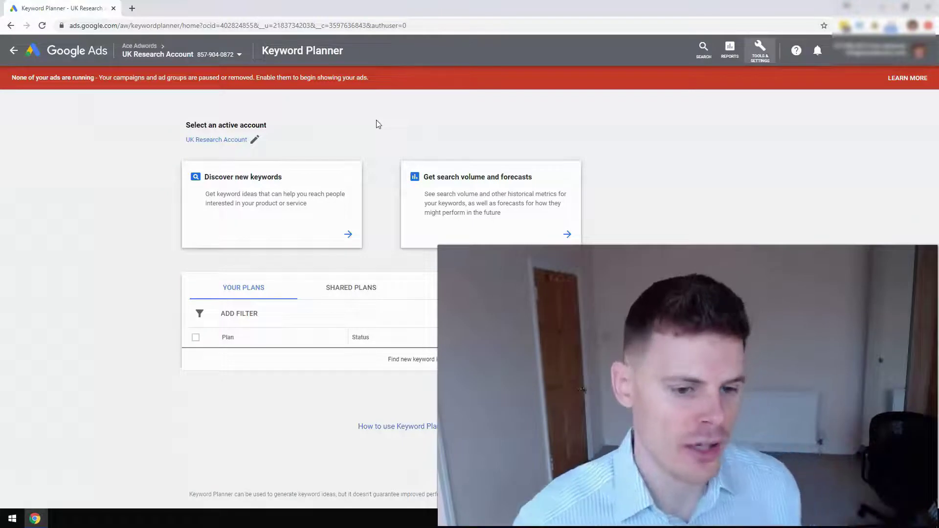
left_click(294, 192)
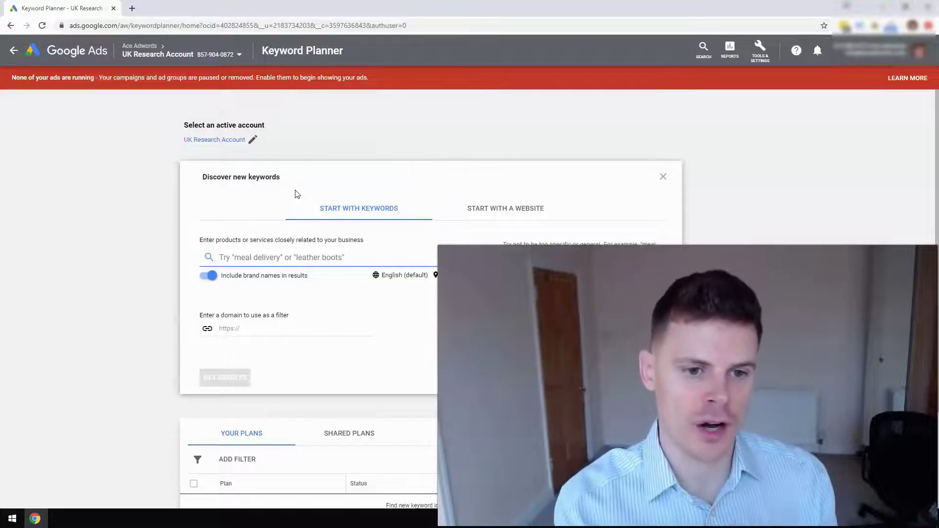
Step: Get keyword ideas starting from the keyword "solicitors london"
left_click(343, 219)
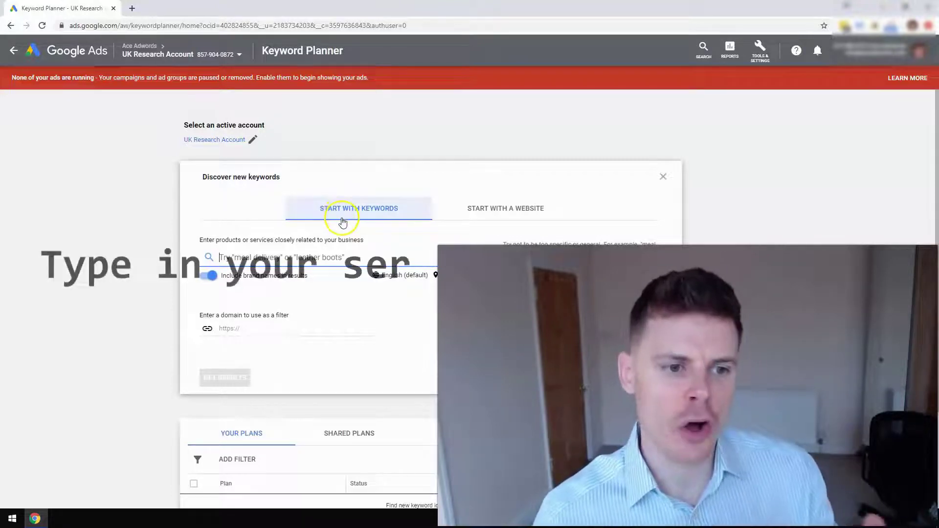
left_click(482, 211)
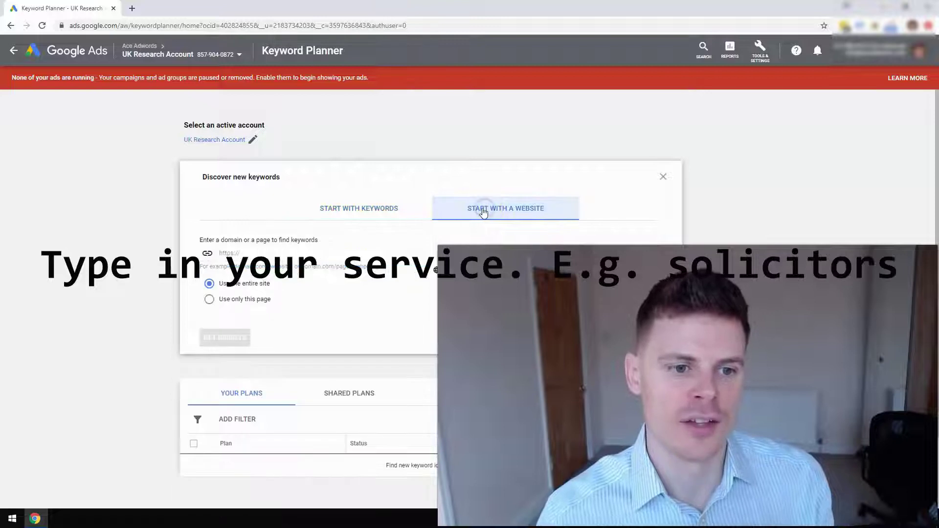
left_click(371, 215)
left_click(229, 258)
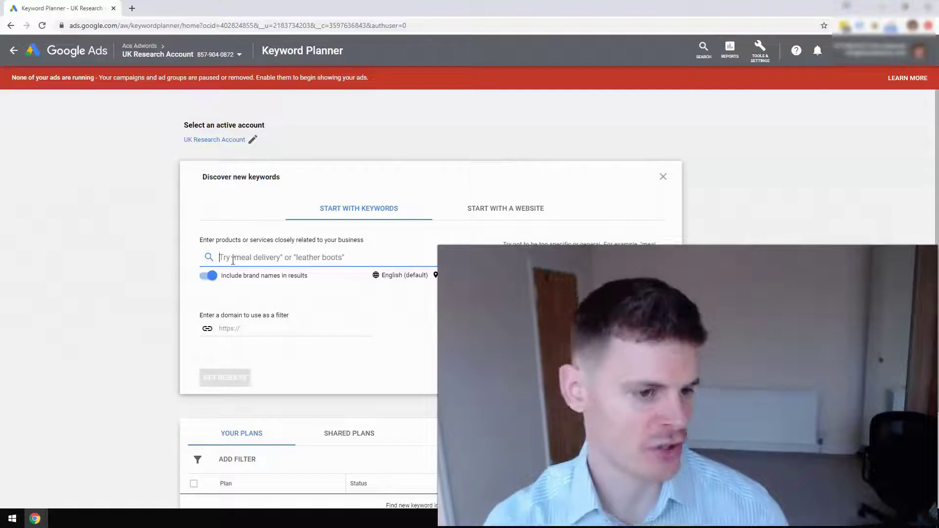
type("solicitors london")
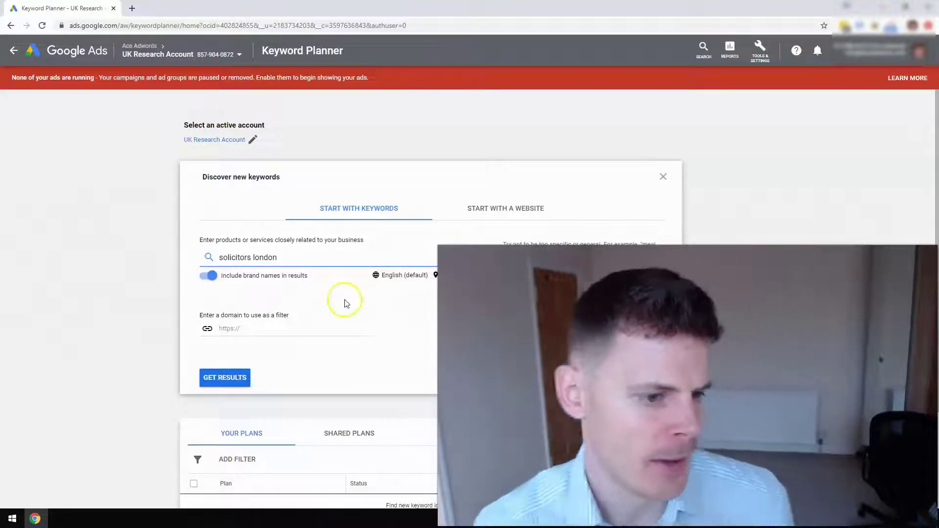
left_click(230, 379)
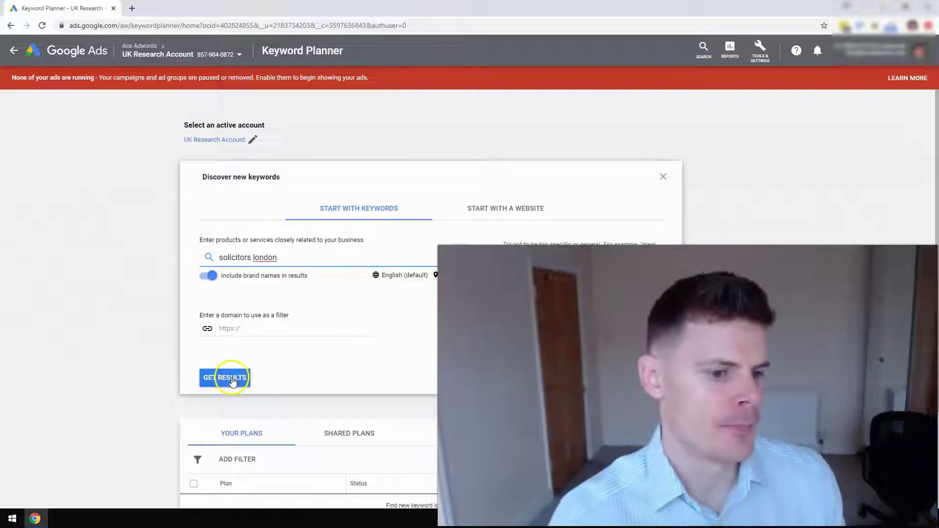
left_click(231, 379)
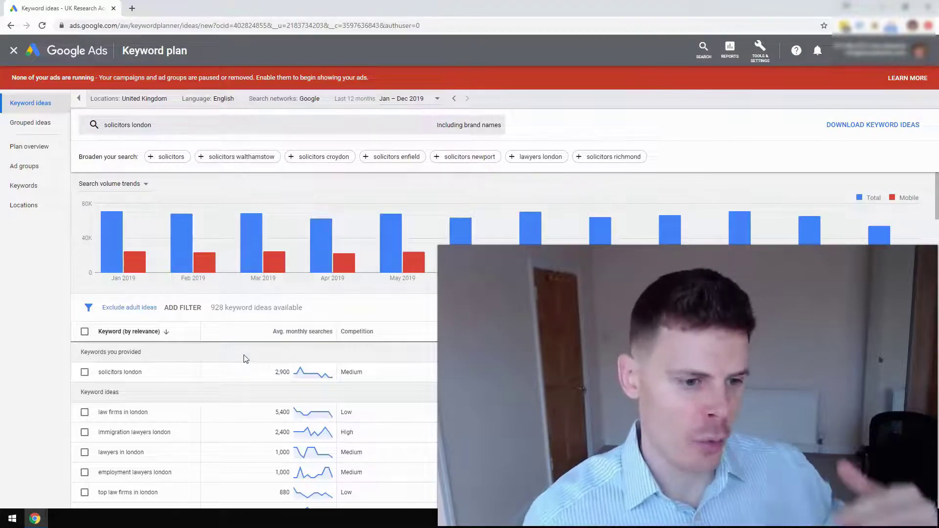
Step: Change the targeted location of the keyword ideas from United Kingdom to the city of London, England, United Kingdom
left_click(269, 352)
scroll(270, 353, "down", 2)
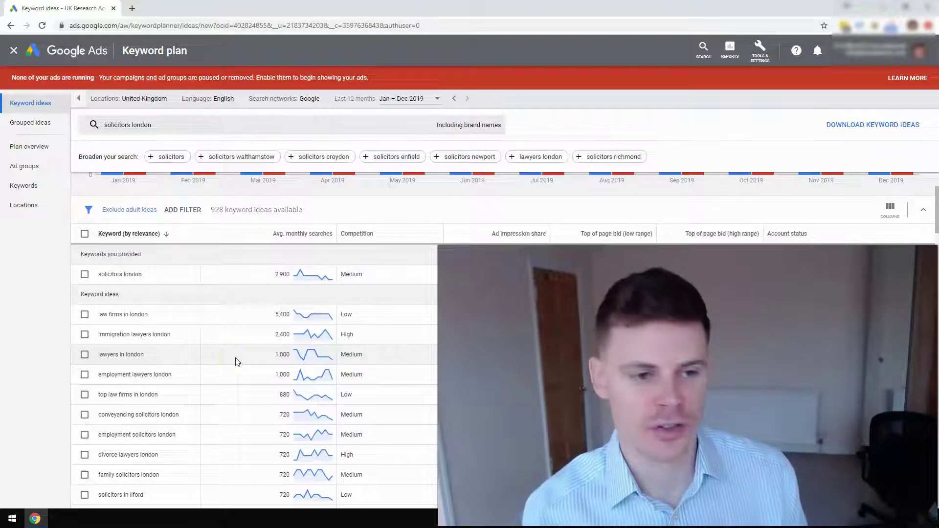
scroll(237, 361, "up", 2)
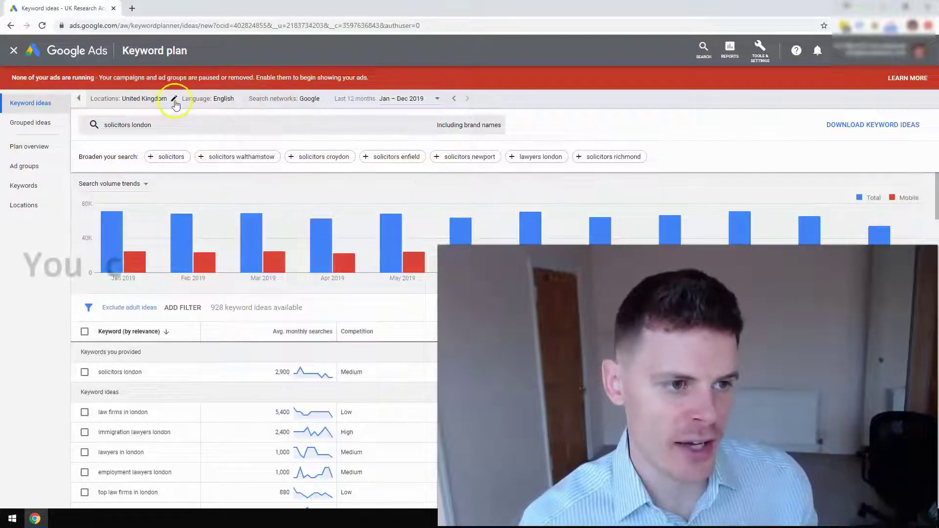
left_click(174, 100)
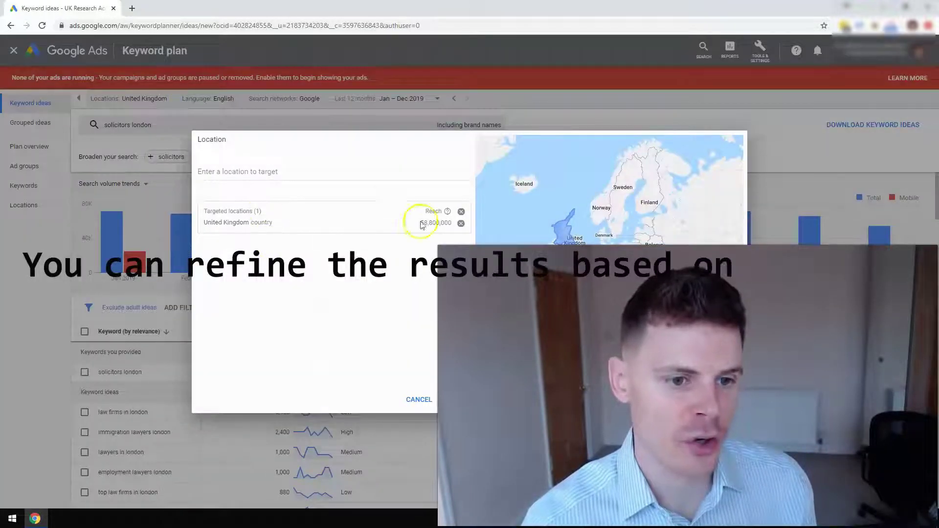
left_click(339, 186)
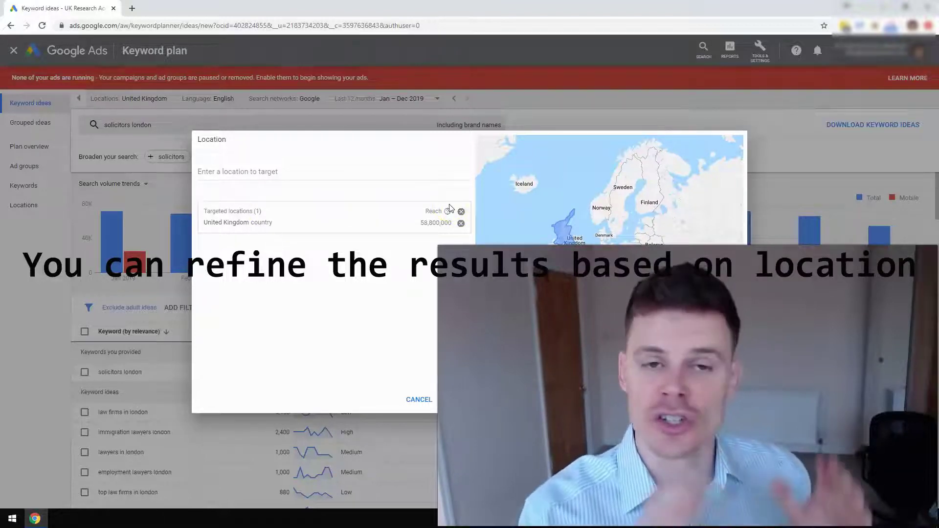
left_click(369, 176)
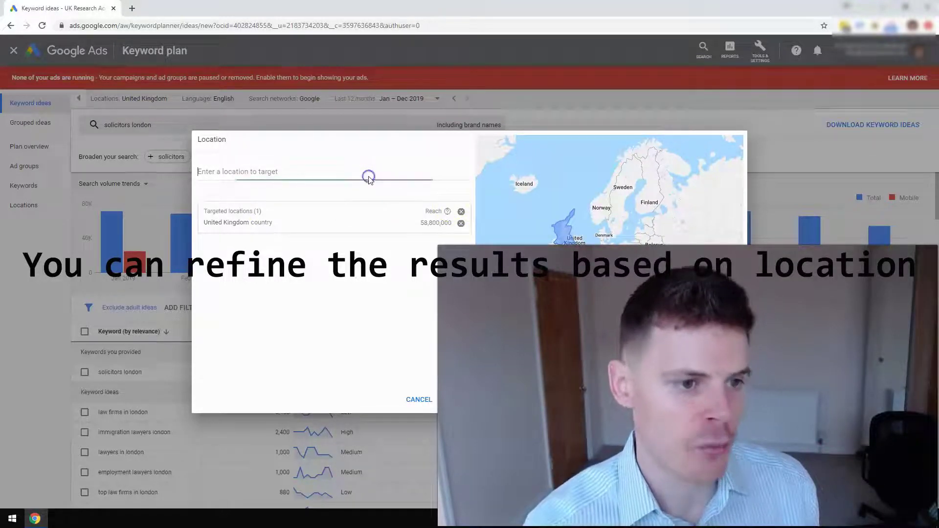
type("L")
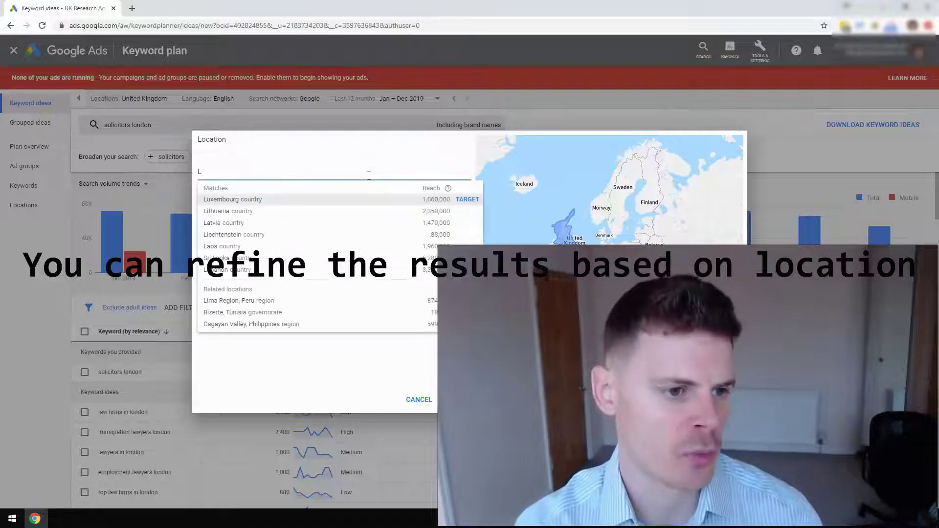
type("ondon")
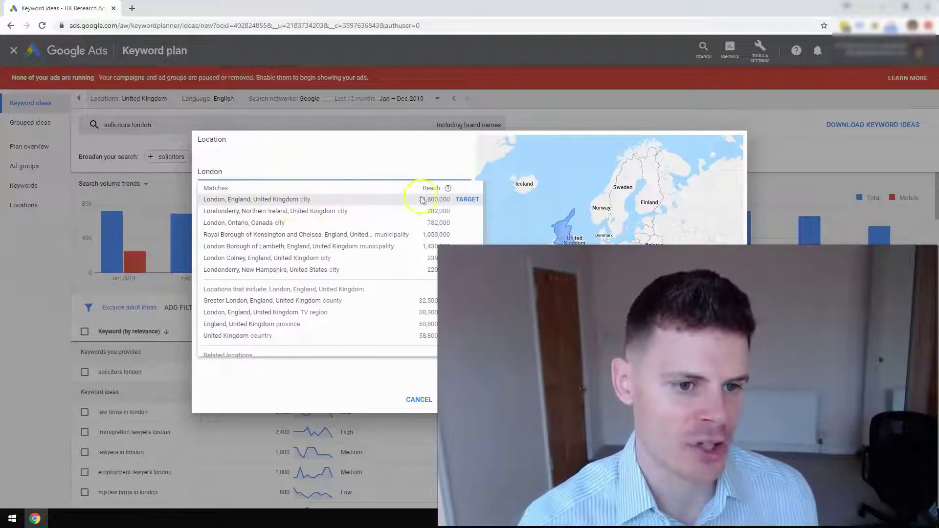
left_click(472, 204)
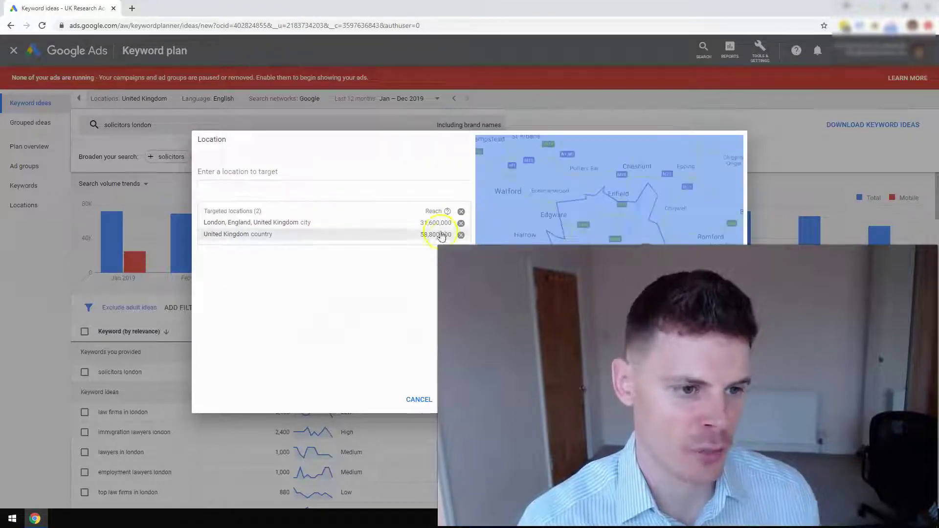
left_click(461, 236)
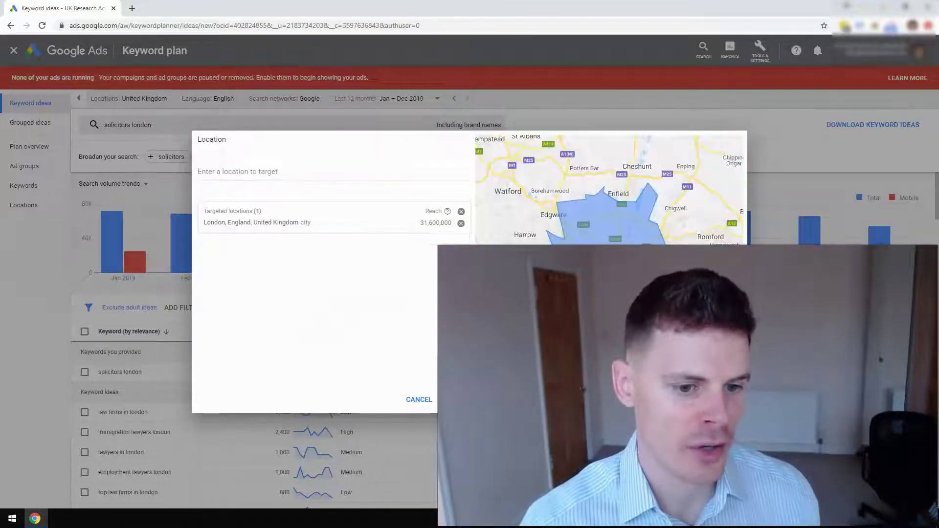
left_click(450, 400)
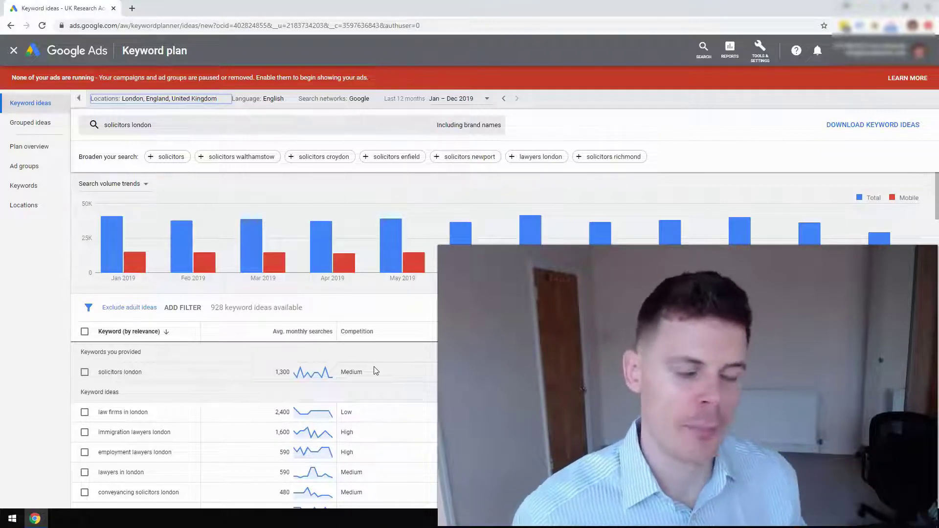
Step: Select the keywords "solicitors london", "law firms in london" and "conveyancing solicitors london" in the keyword ideas
scroll(330, 346, "down", 2)
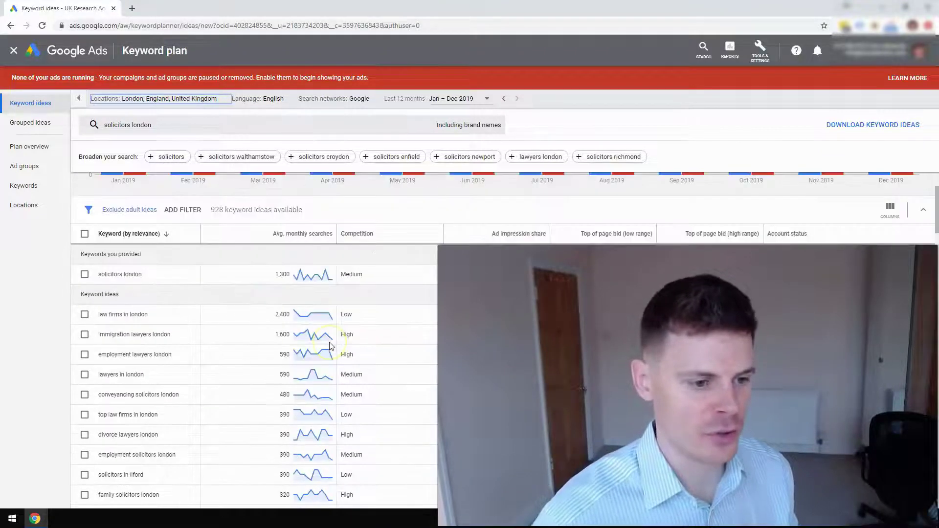
scroll(318, 350, "up", 1)
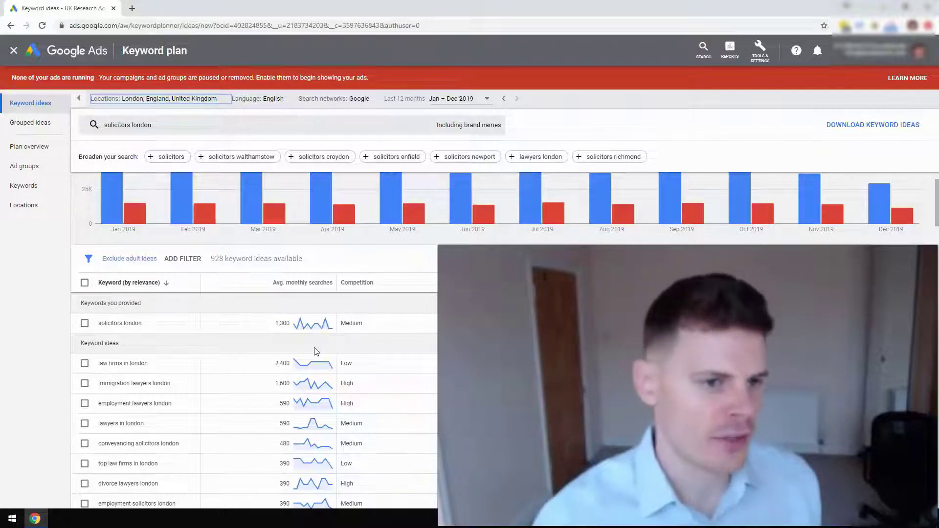
scroll(370, 196, "up", 1)
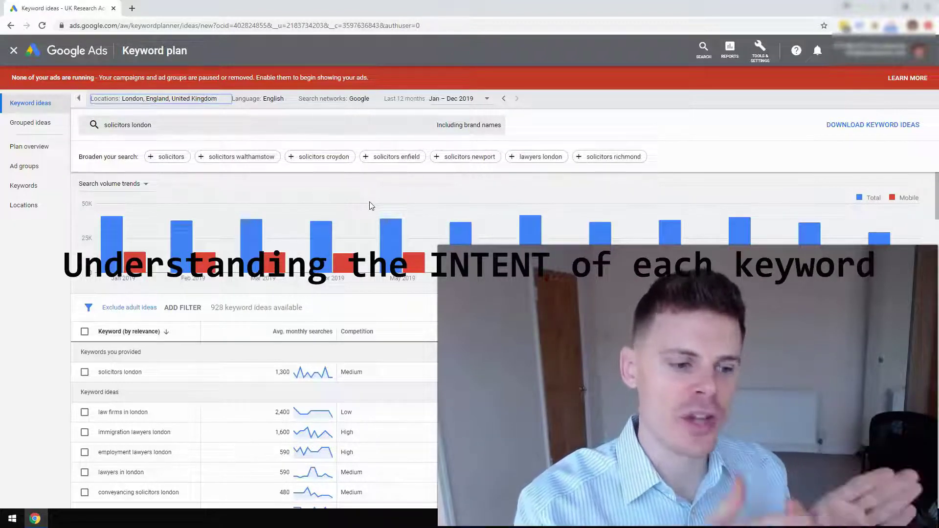
left_click(84, 373)
scroll(139, 375, "down", 1)
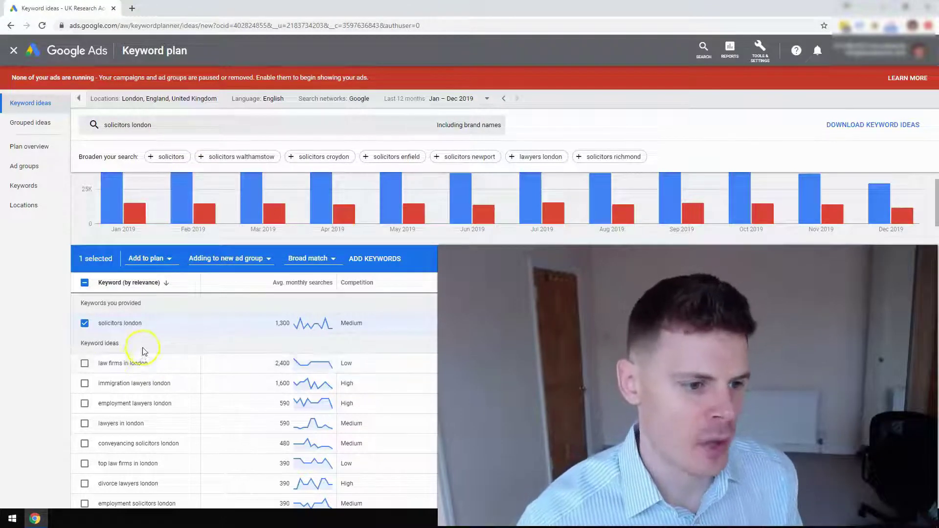
left_click(85, 365)
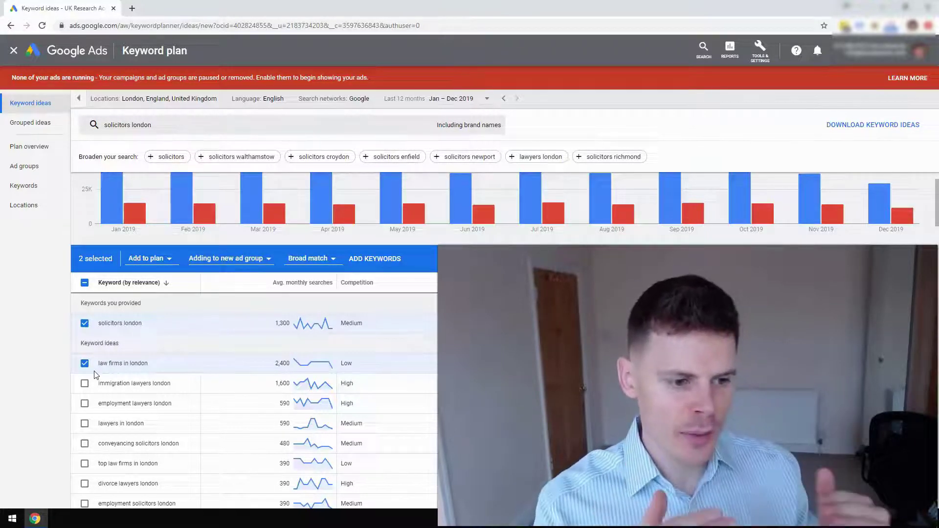
left_click(96, 364)
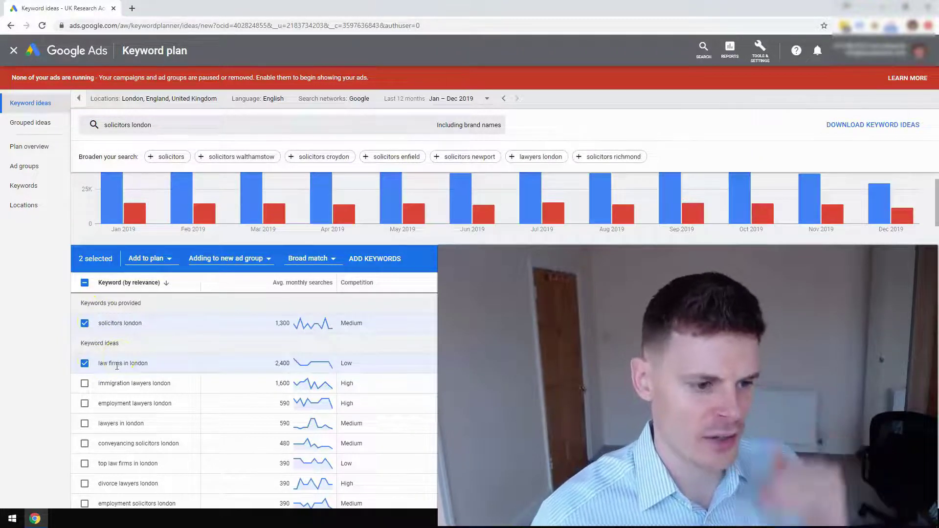
left_click(103, 402)
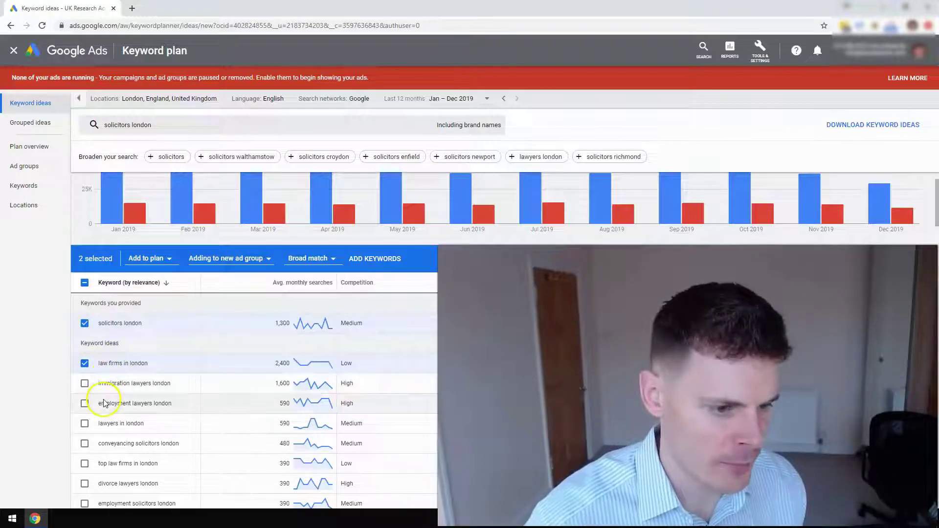
left_click(85, 445)
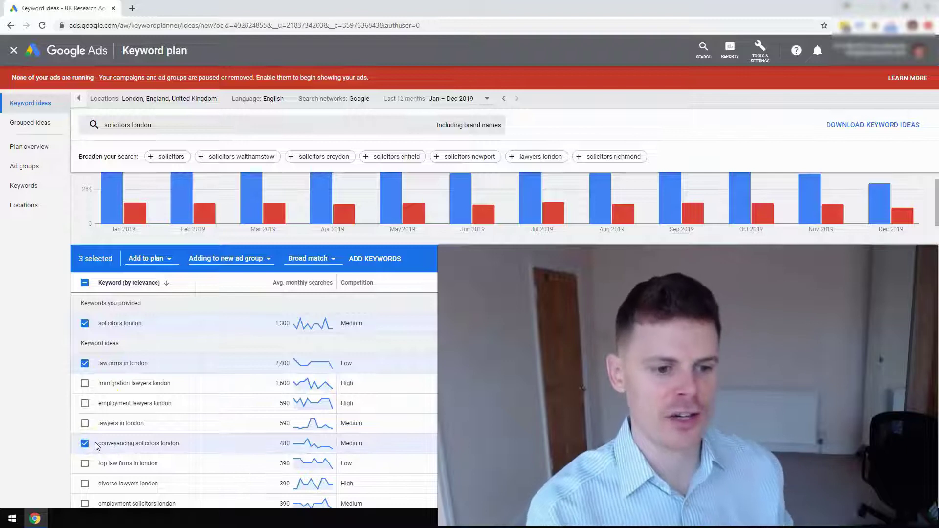
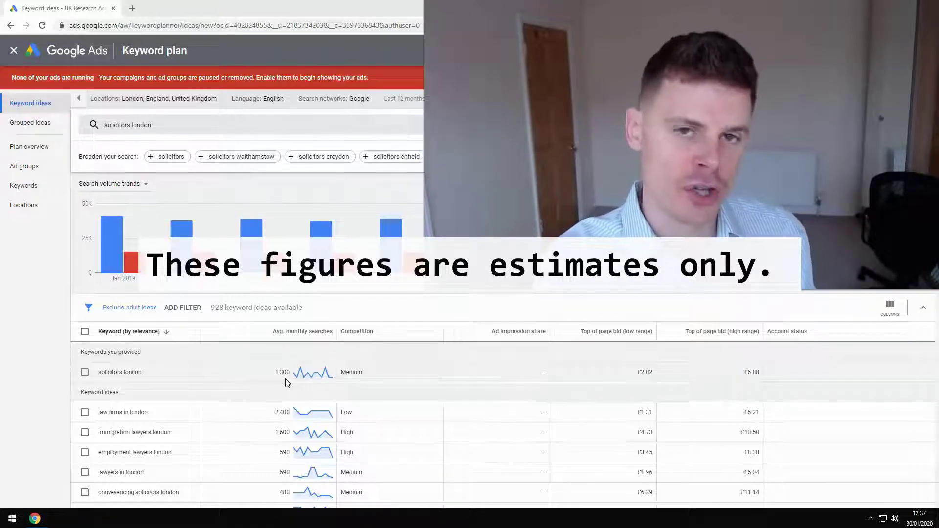
Step: Review the average monthly searches across the keyword ideas and the low and high top-of-page bids for "solicitors london"
scroll(294, 379, "down", 8)
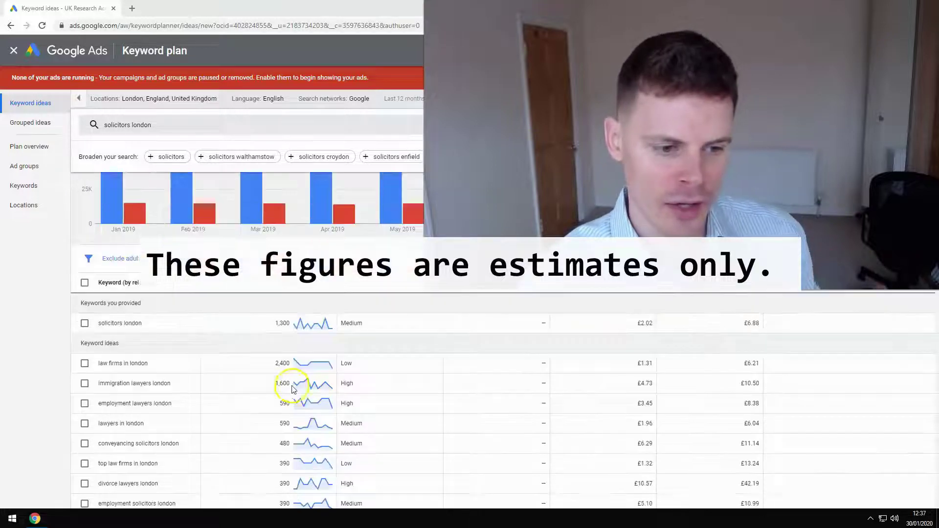
scroll(302, 374, "down", 10)
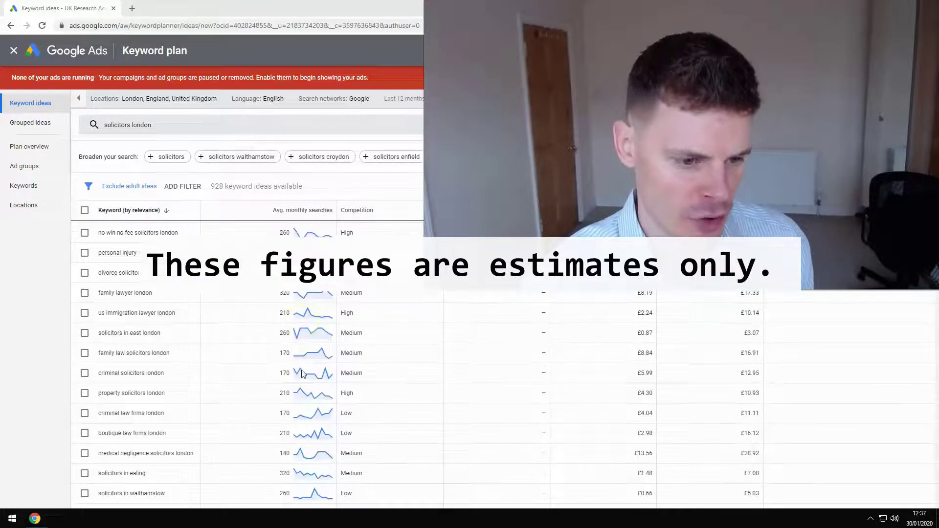
scroll(302, 374, "down", 10)
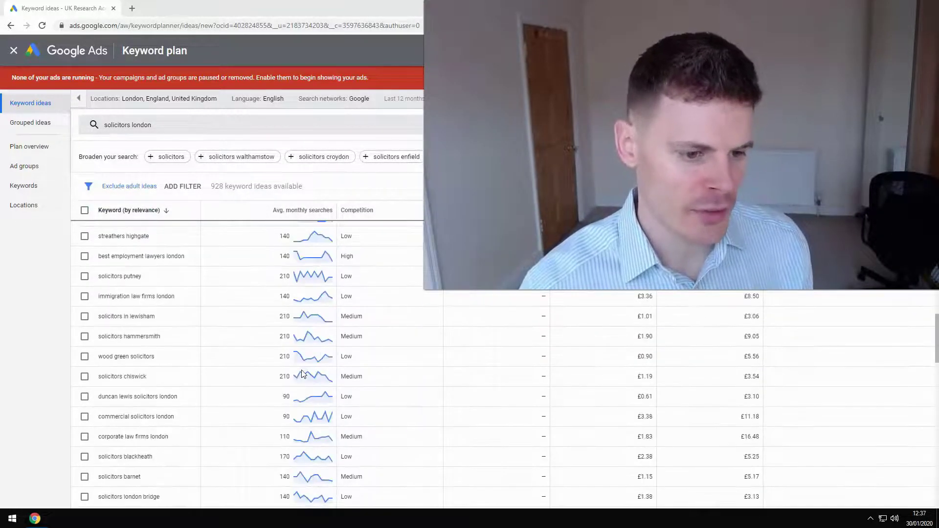
scroll(301, 375, "up", 4)
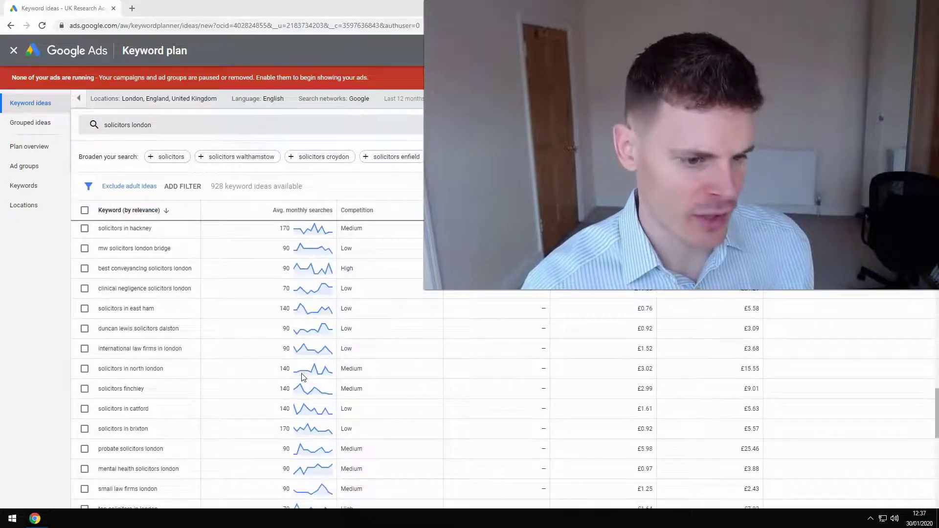
scroll(301, 377, "up", 10)
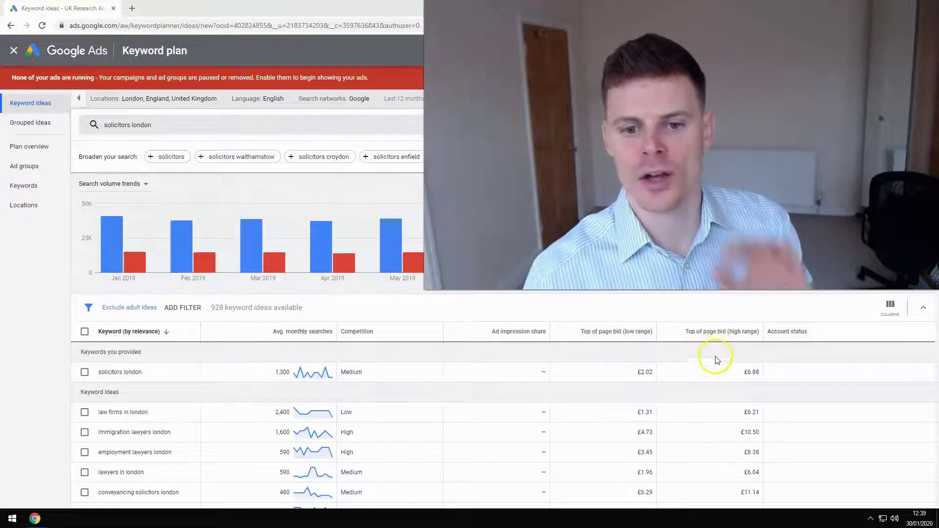
left_click_drag(638, 372, 654, 373)
left_click(631, 373)
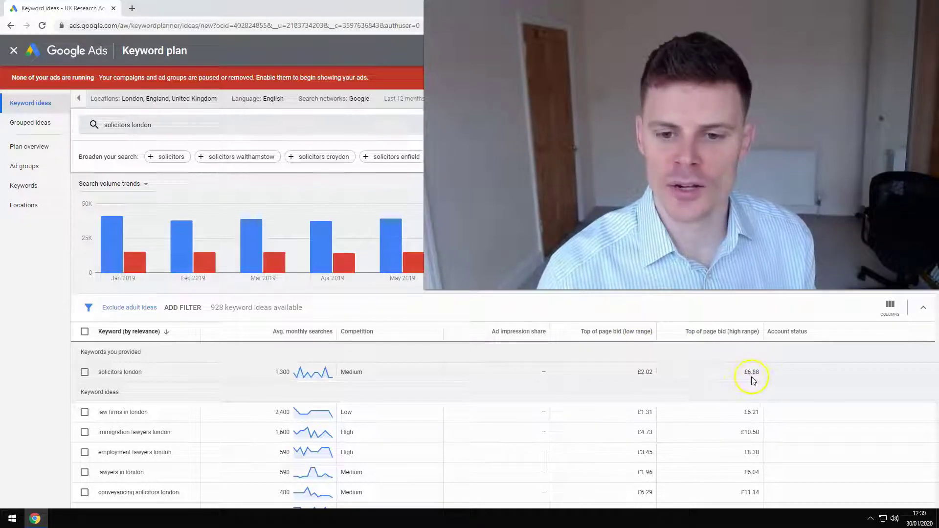
left_click_drag(761, 374, 743, 376)
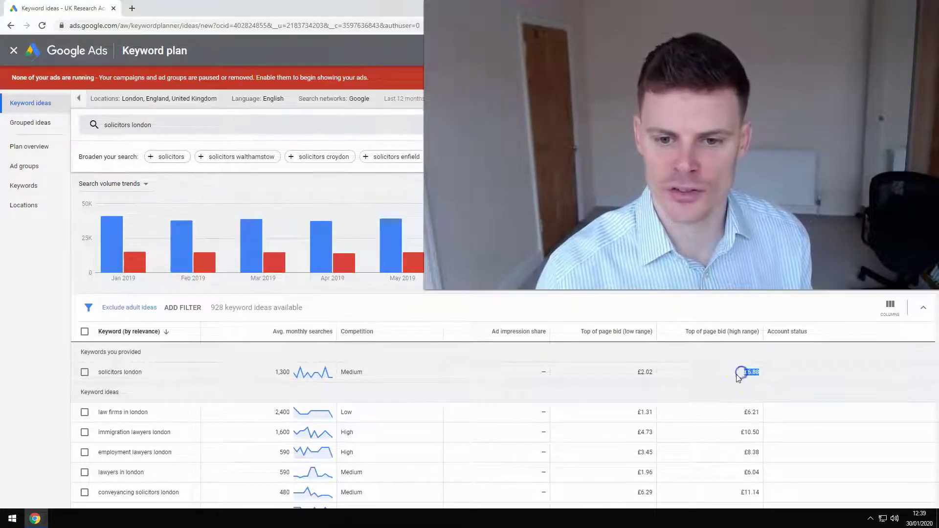
Step: Select "solicitors london", "law firms in london", "immigration lawyers london", "employment lawyers london" and "lawyers in london", with the plan as their destination
left_click(737, 375)
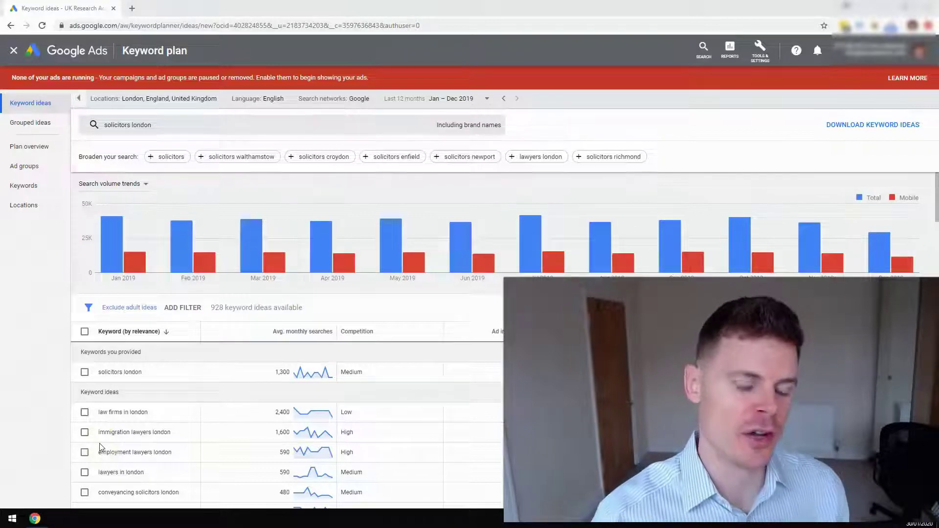
left_click(85, 414)
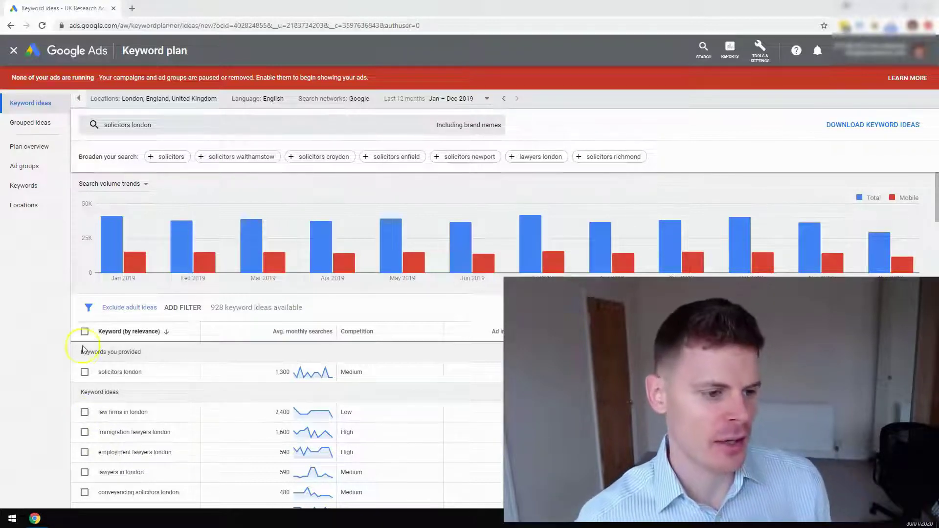
left_click(85, 372)
left_click(85, 412)
left_click(85, 433)
left_click(84, 452)
left_click(85, 472)
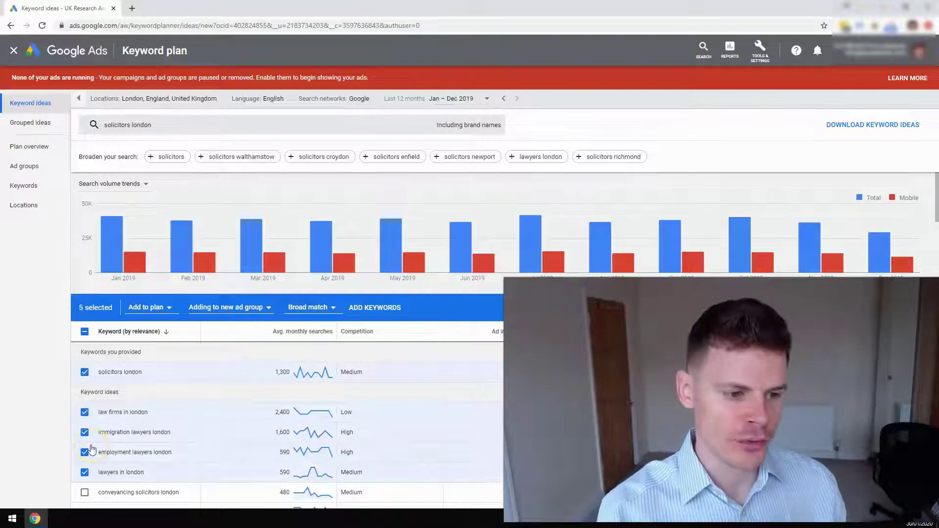
left_click(147, 307)
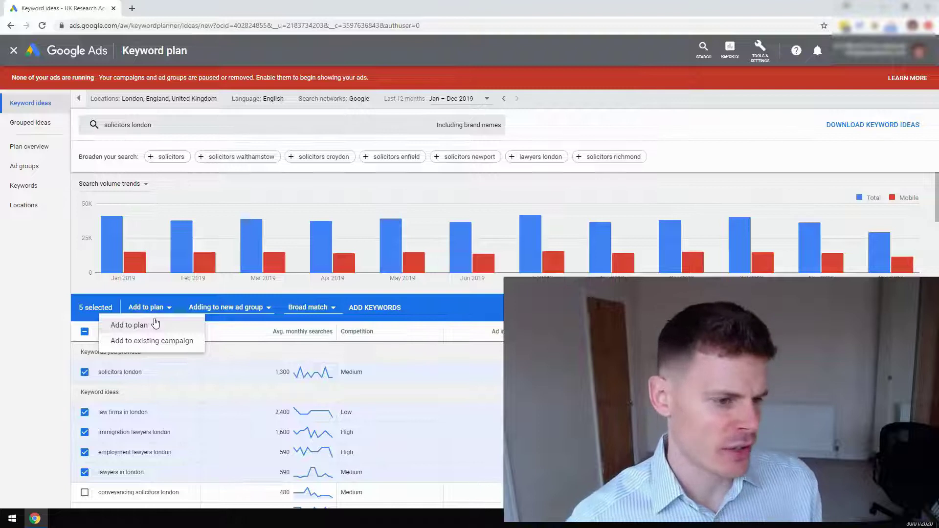
left_click(149, 325)
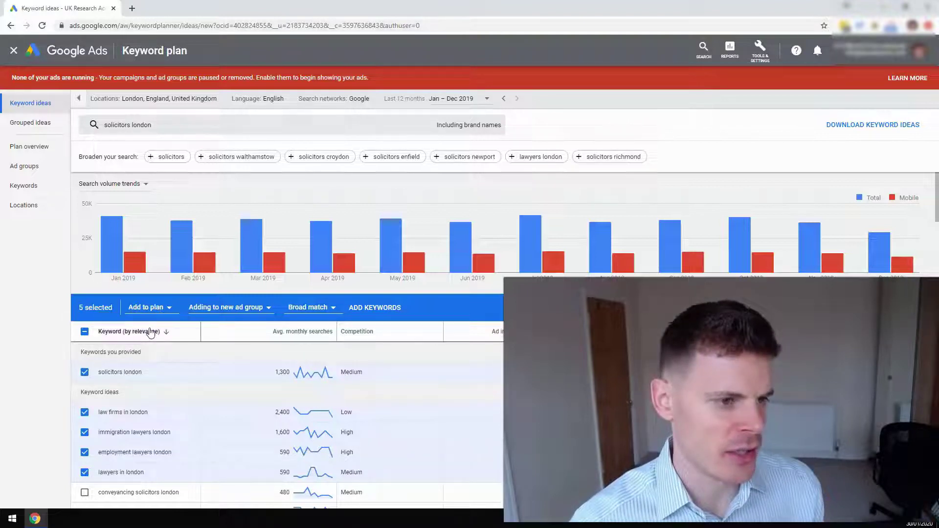
Step: View the plan overview and return to the keyword ideas
left_click(24, 149)
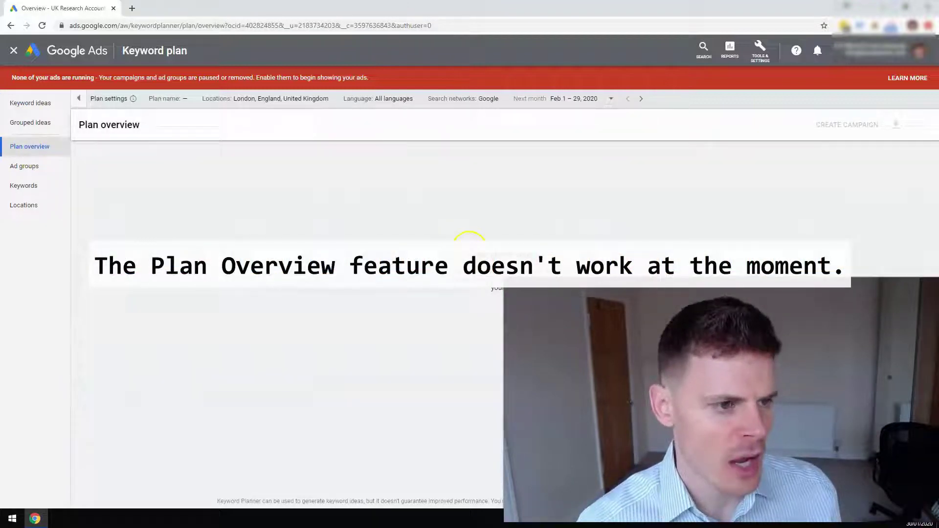
left_click(50, 64)
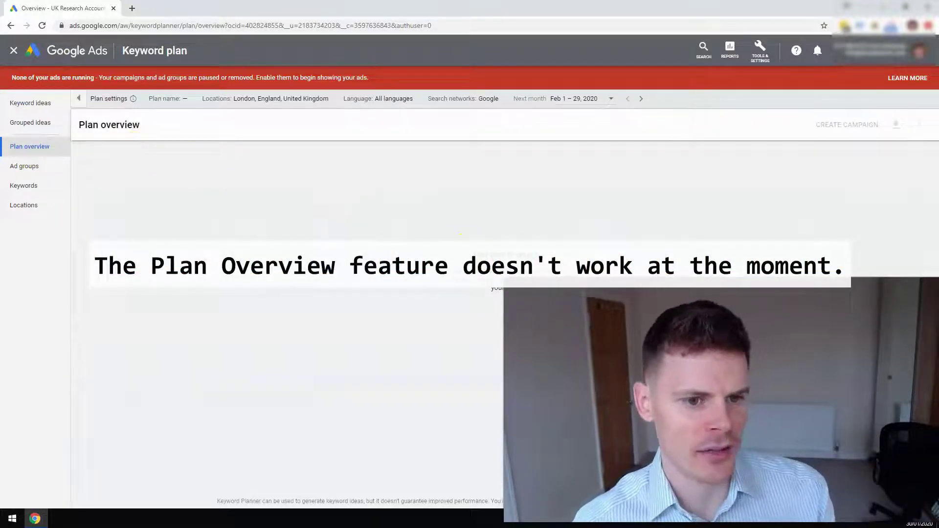
left_click(10, 25)
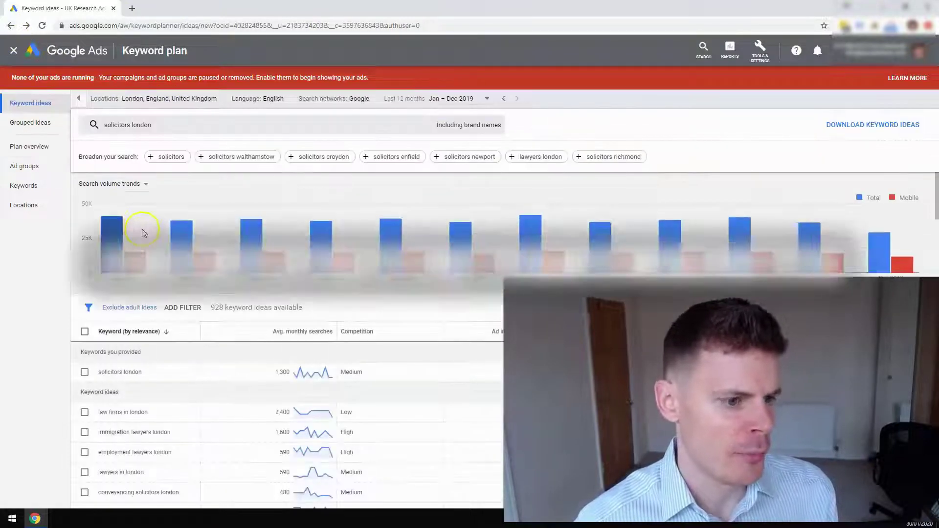
Step: Download the keyword ideas and open the Keyword Stats CSV file in a maximized Excel window
left_click(752, 185)
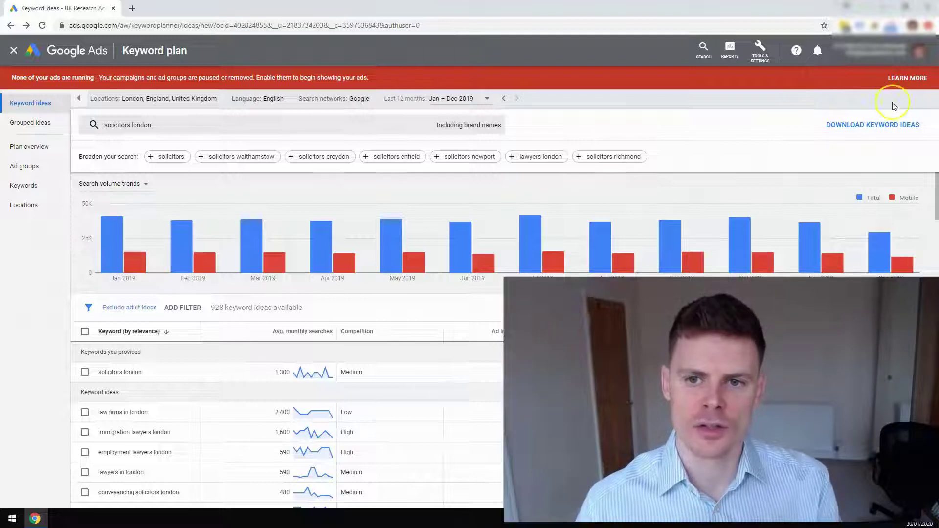
left_click(874, 128)
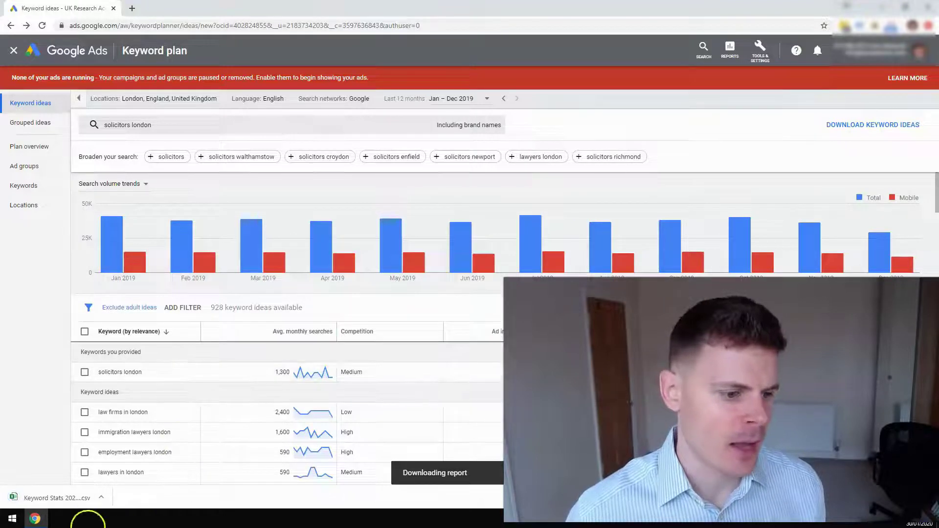
left_click(103, 500)
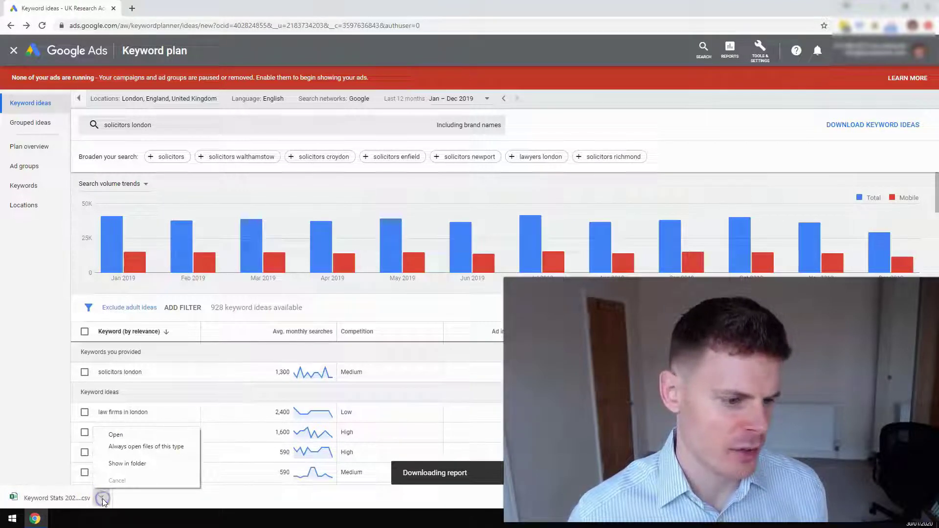
left_click(134, 434)
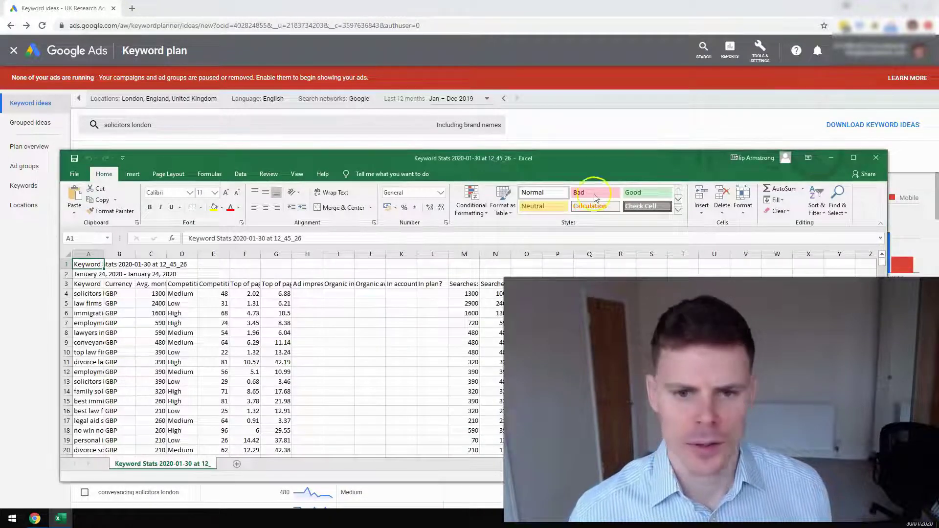
double_click(600, 158)
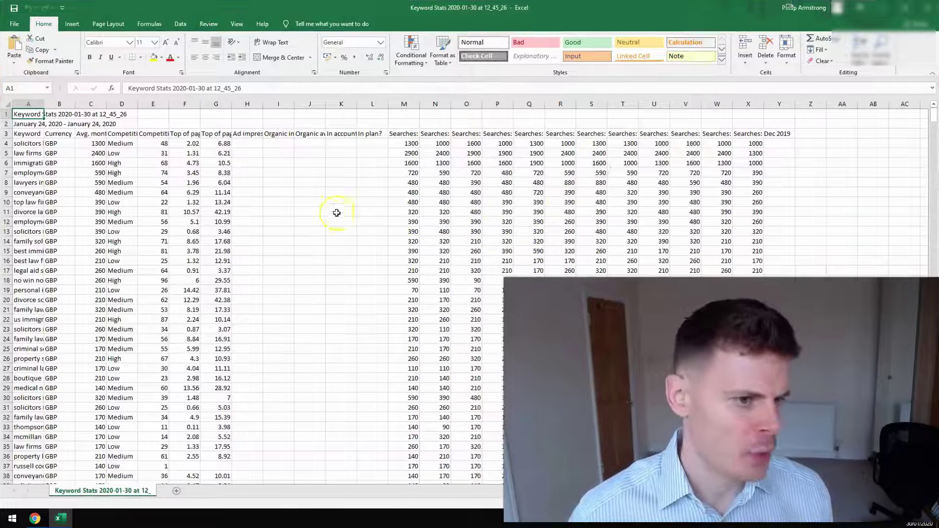
Step: Auto-fit the width of all columns in the Keyword Stats sheet
left_click(304, 210)
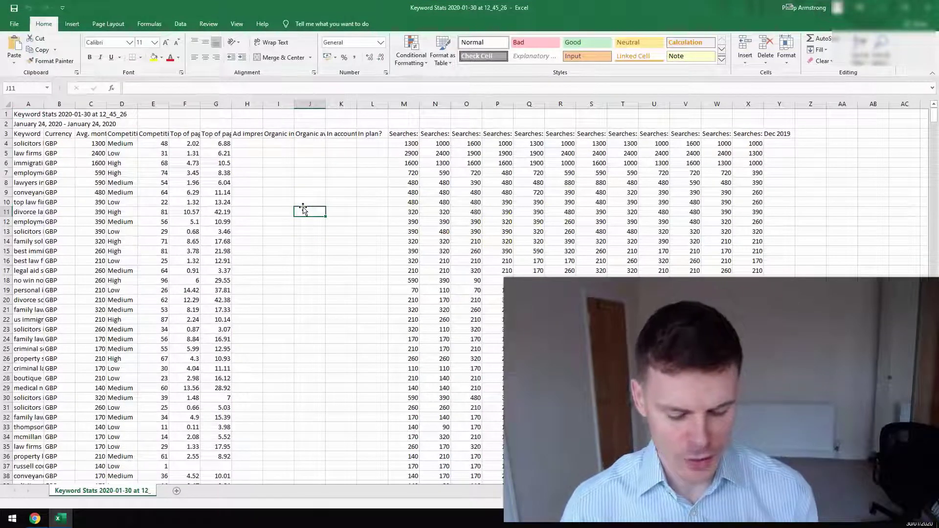
key("ctrl+a")
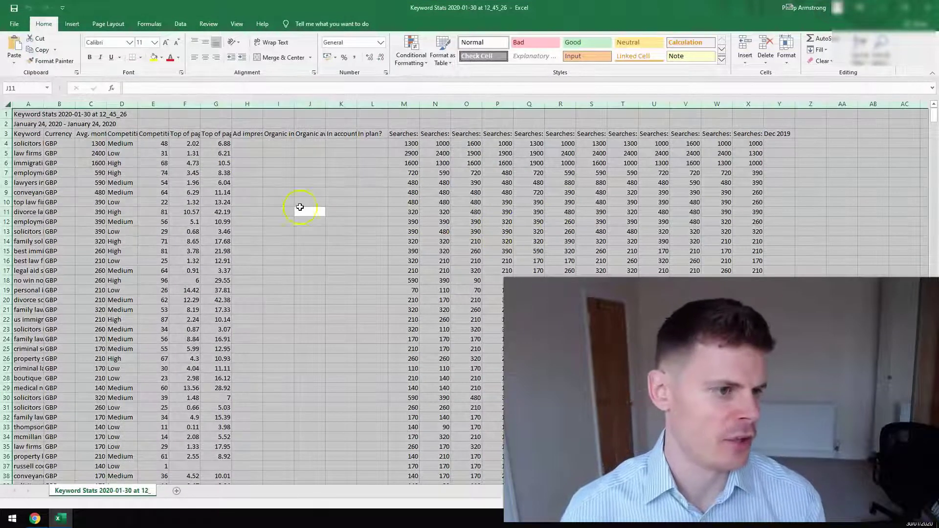
double_click(44, 104)
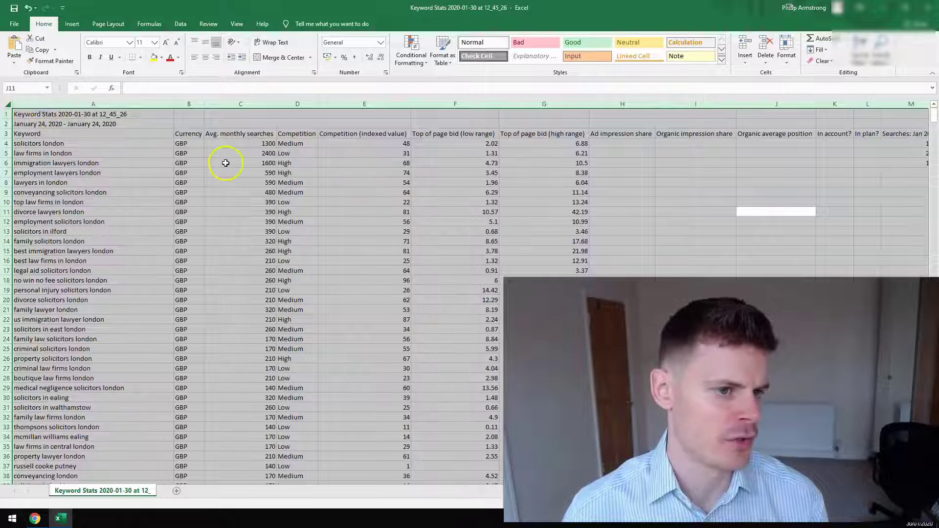
left_click(225, 163)
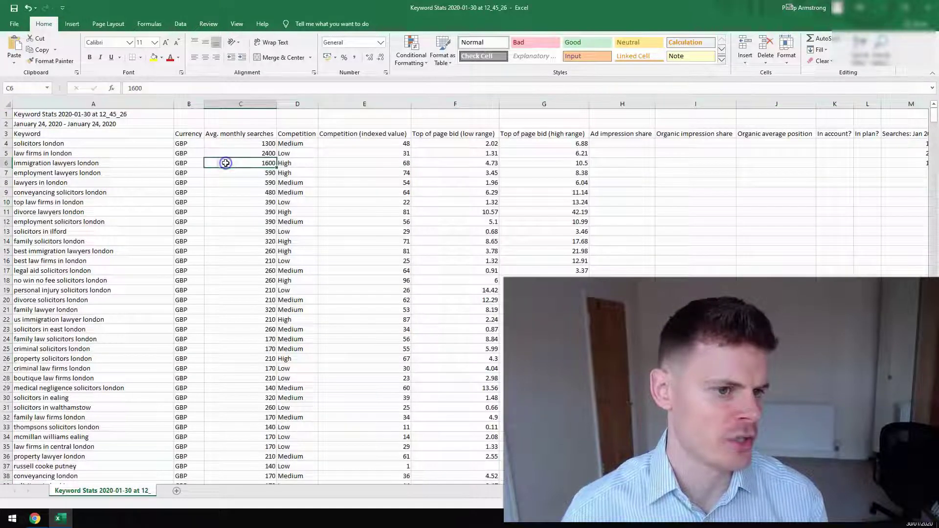
left_click(250, 143)
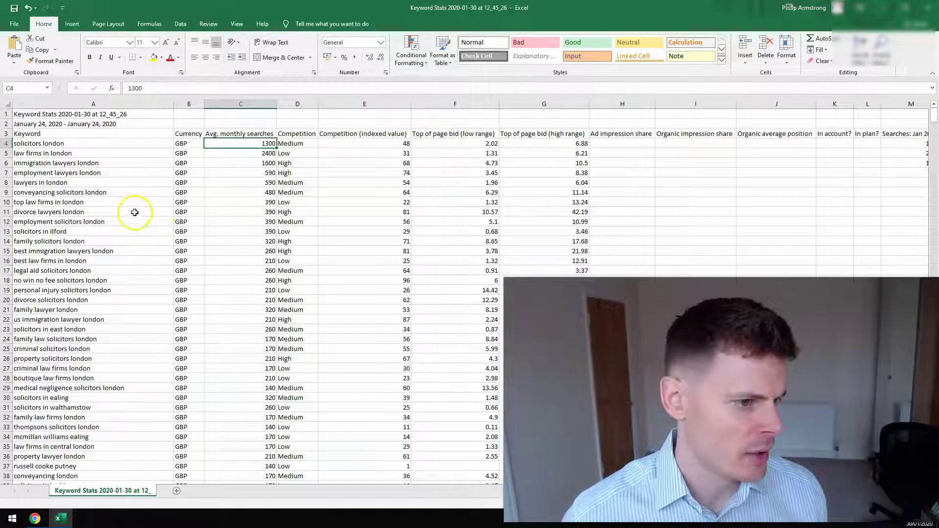
Step: Clear the contents of the "immigration lawyers london" and "employment lawyers london" rows
left_click(126, 141)
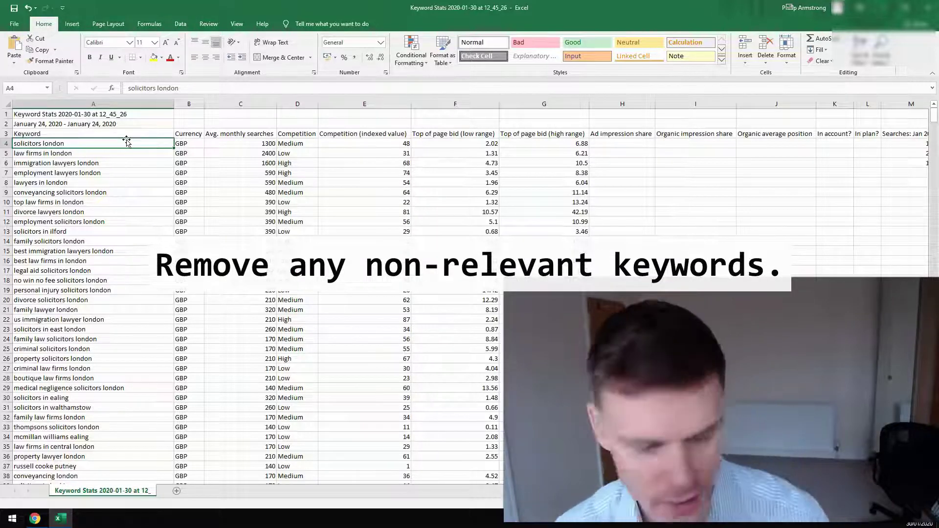
key("Down")
key("Up")
key("Down")
key("Down")
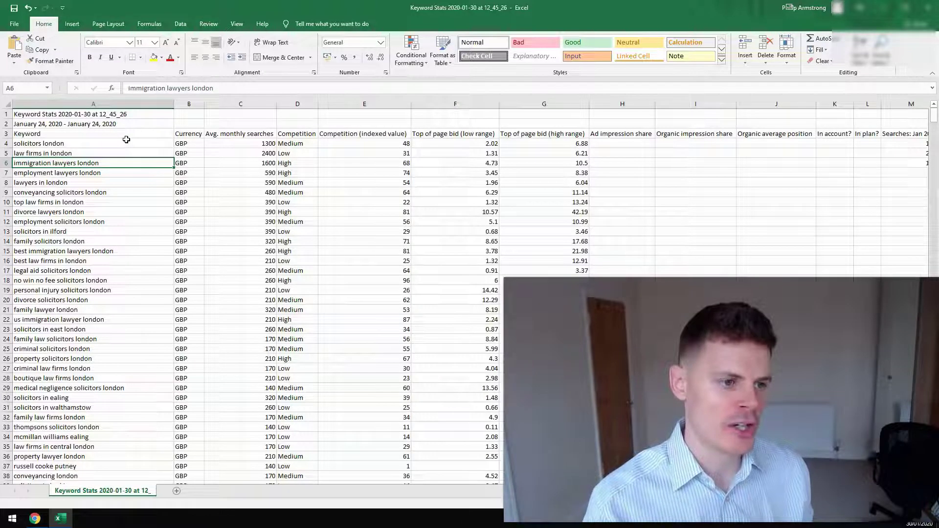
left_click(7, 163)
key("Delete")
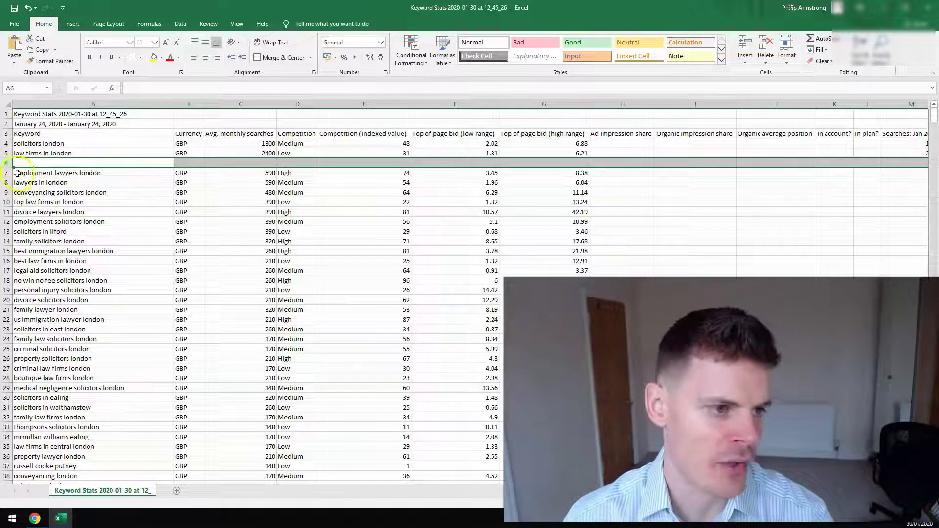
left_click(9, 172)
key("Delete")
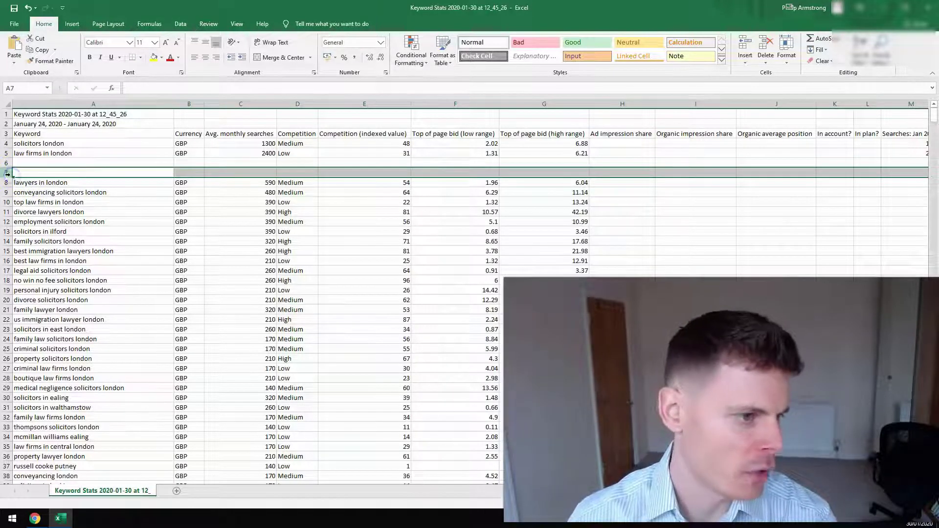
Step: Delete the empty rows 6 and 7 so the keyword list has no gaps
left_click(24, 192)
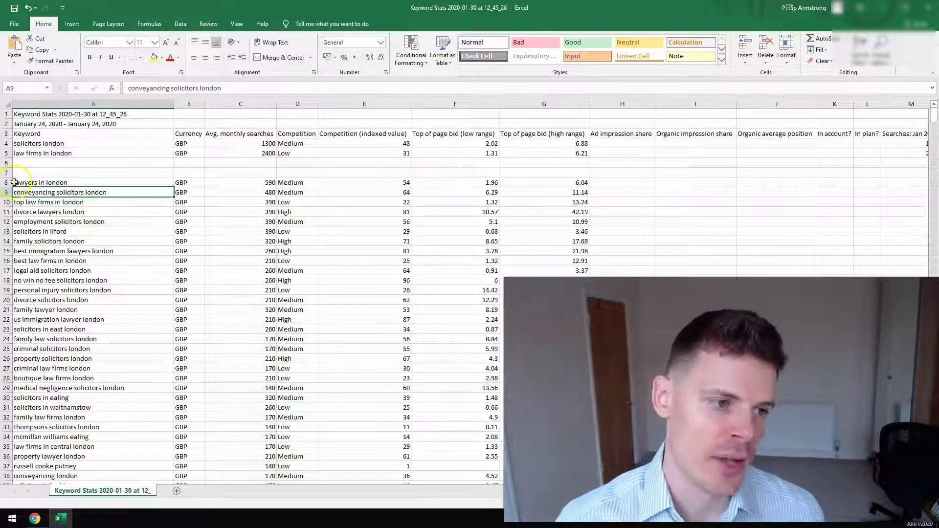
left_click_drag(7, 172, 7, 163)
right_click(6, 163)
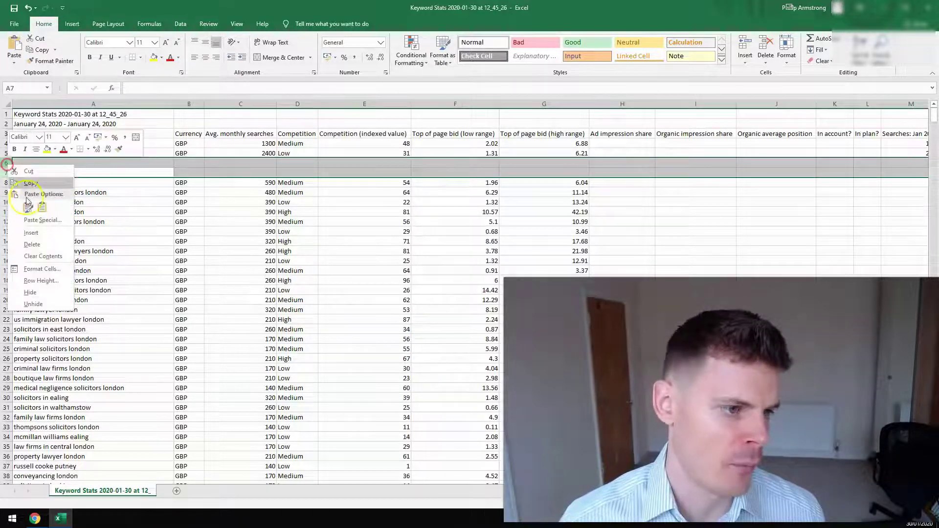
left_click(32, 244)
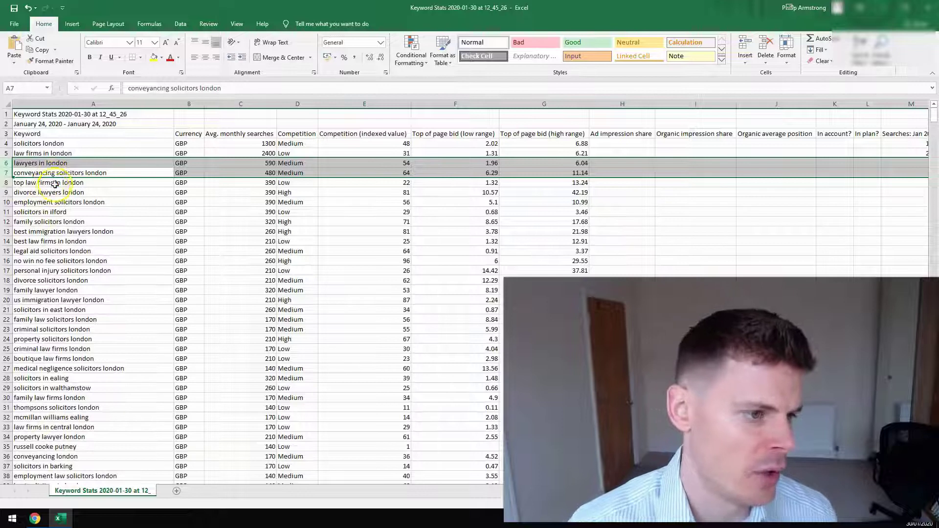
Step: Delete the entire row for the non-relevant keyword "solicitors in ilford"
left_click(55, 184)
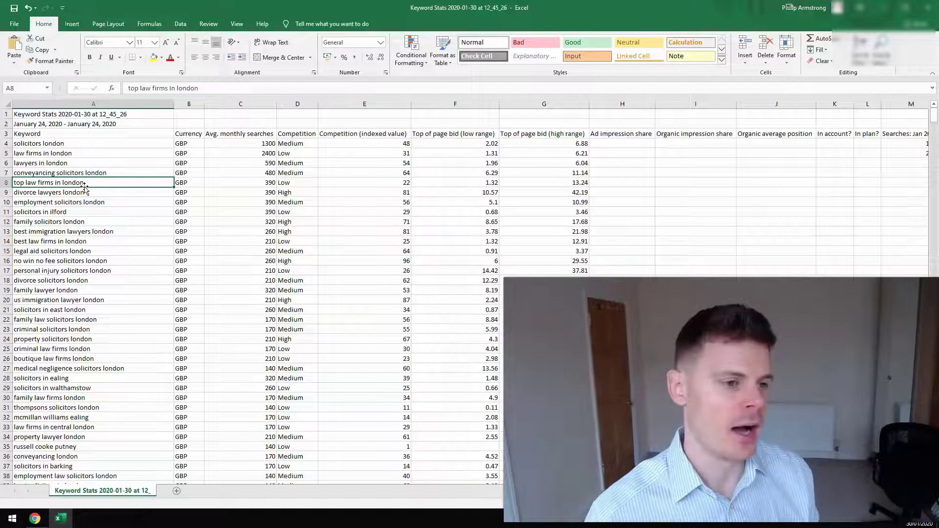
key("Down")
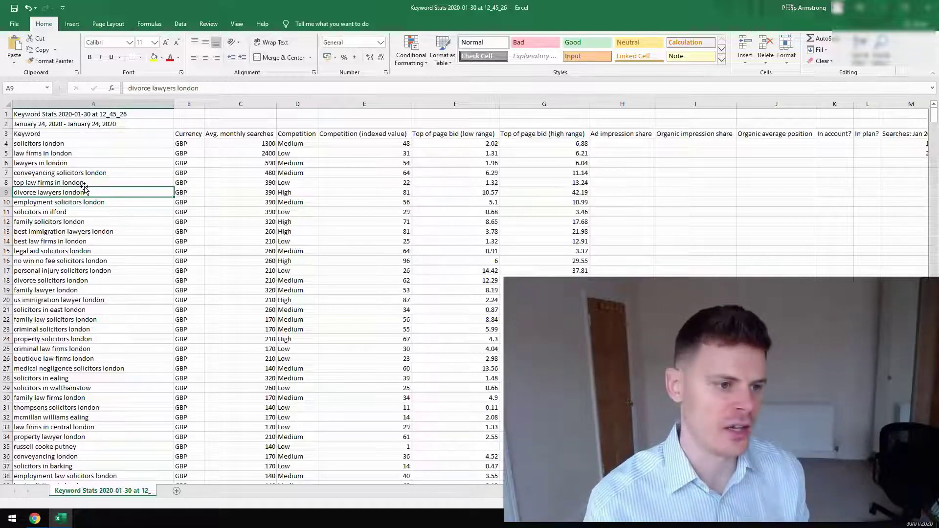
left_click(37, 212)
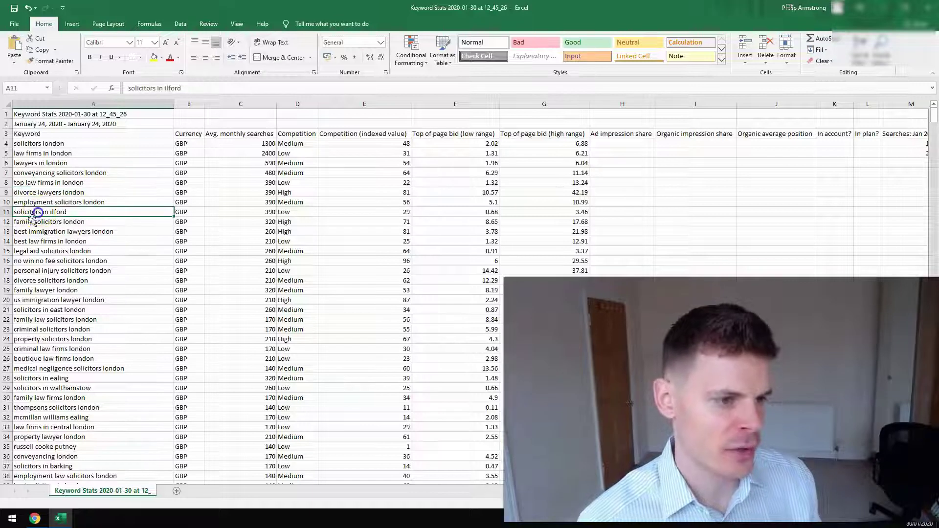
left_click(7, 212)
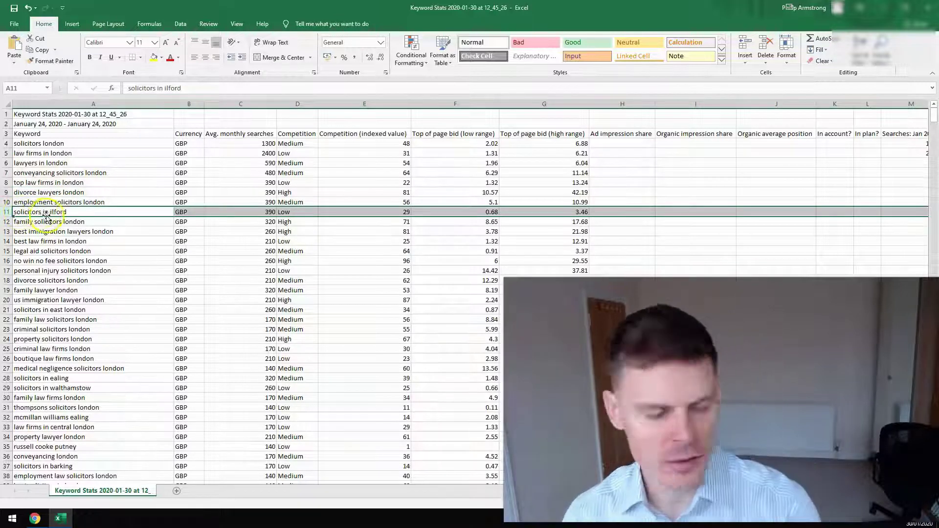
right_click(8, 211)
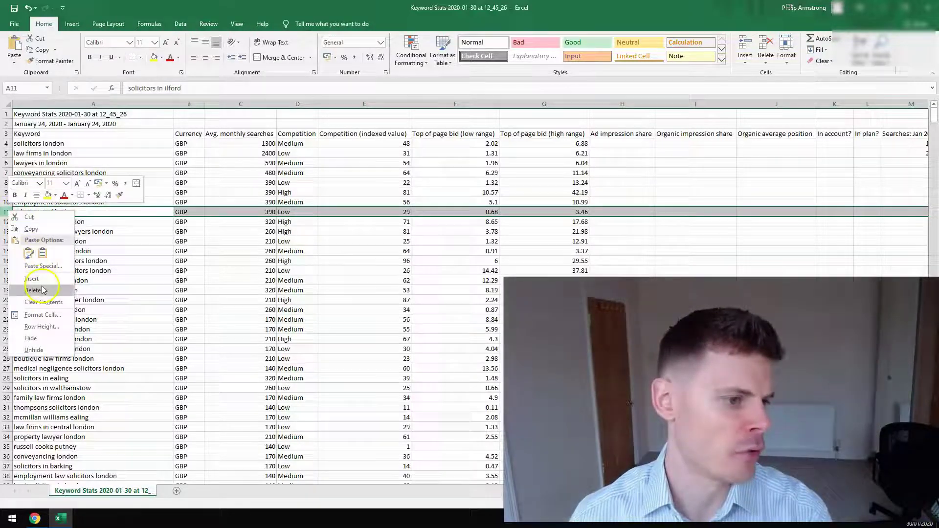
left_click(42, 290)
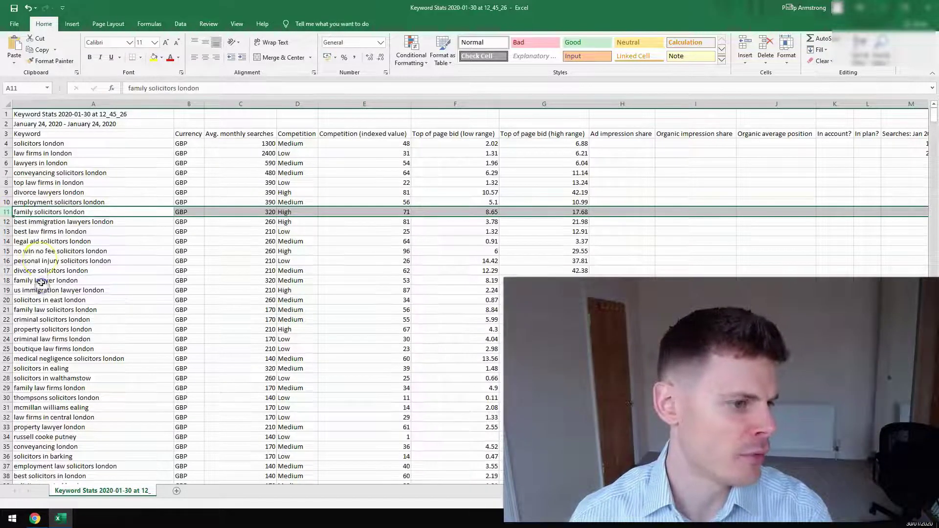
Step: Delete the entire row for the keyword "employment solicitors london" from the list
left_click(7, 202)
right_click(8, 202)
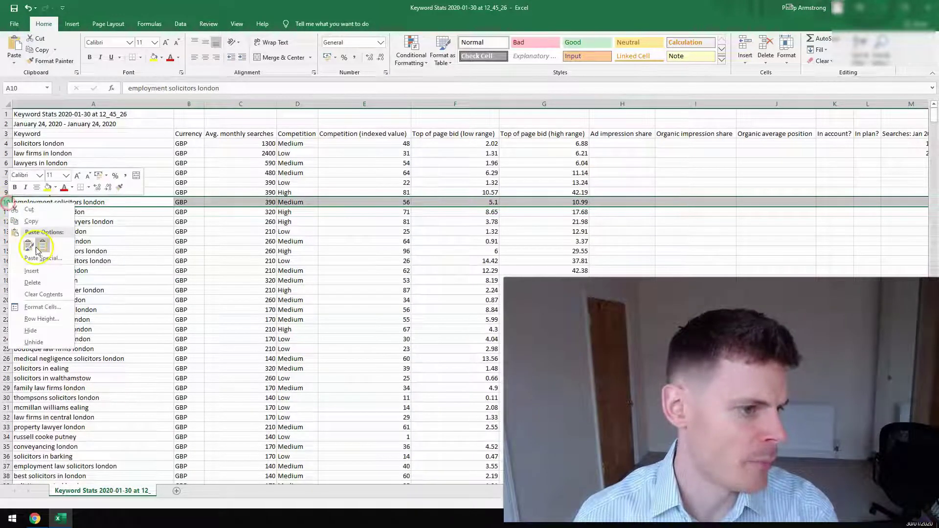
left_click(38, 277)
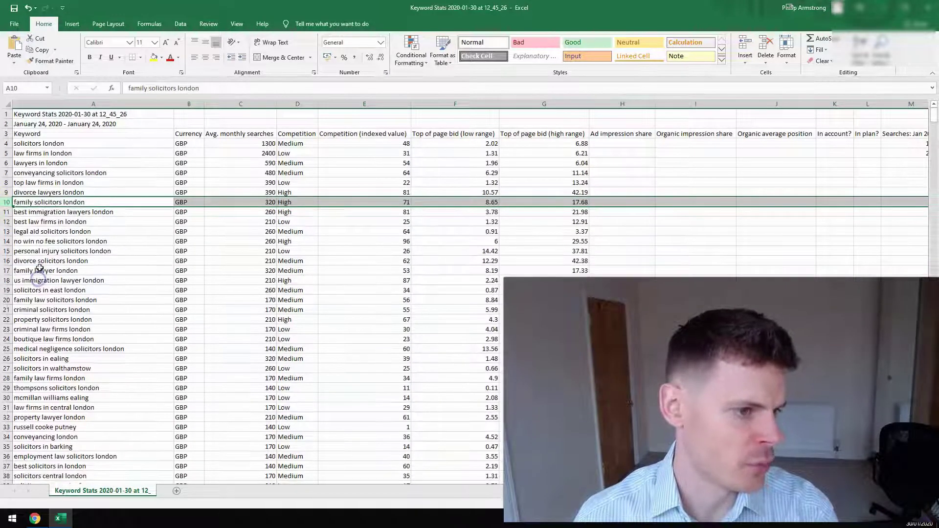
left_click(36, 222)
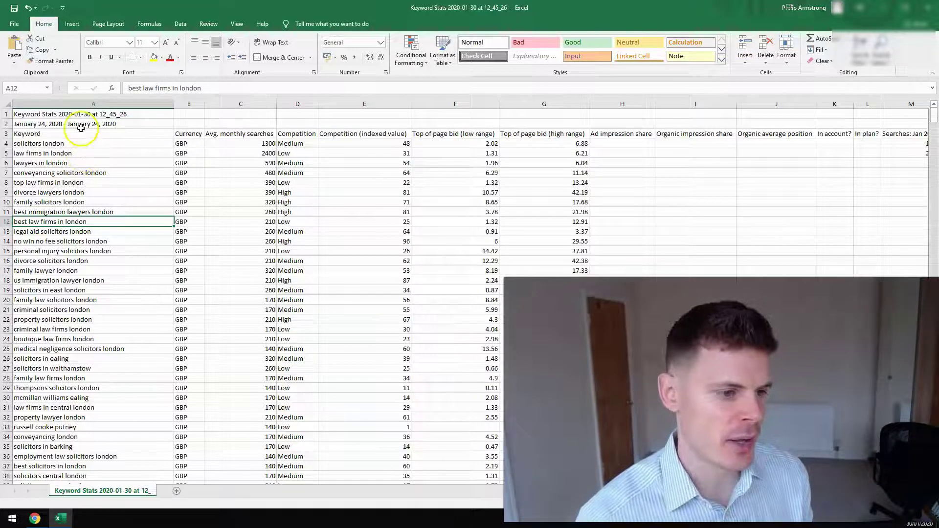
scroll(86, 160, "down", 8)
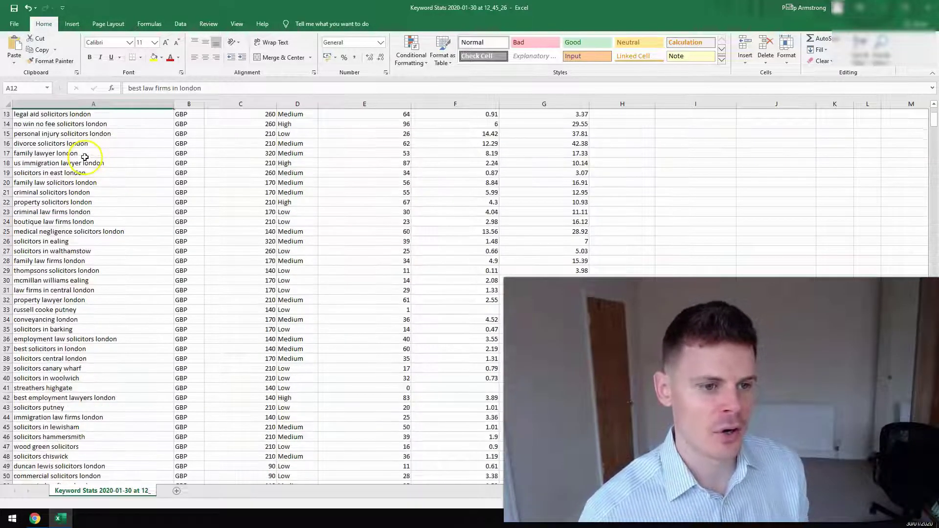
Step: Copy the keywords in column A from "solicitors london" down to "solicitors central london" in row 38
scroll(86, 161, "up", 5)
scroll(86, 161, "up", 3)
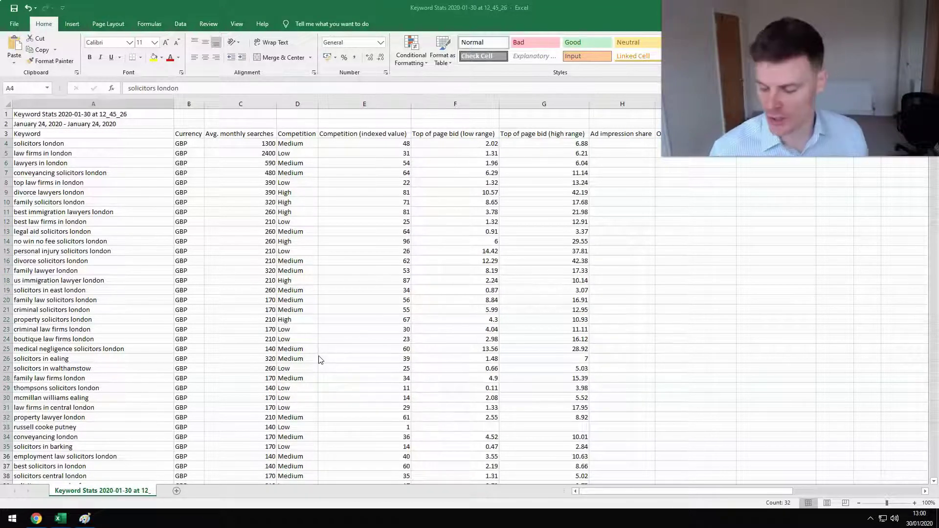
left_click(103, 144)
left_click_drag(104, 143, 114, 471)
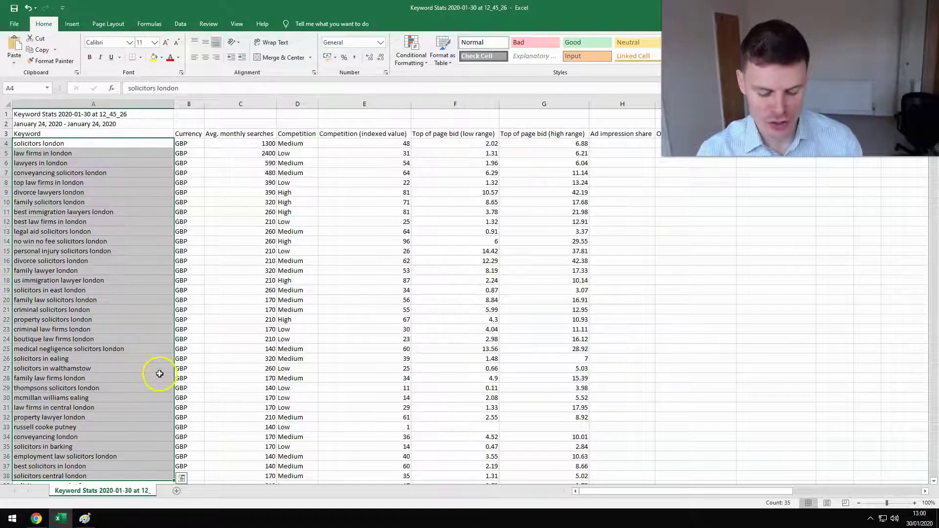
key("super")
key("Escape")
key("ctrl+c")
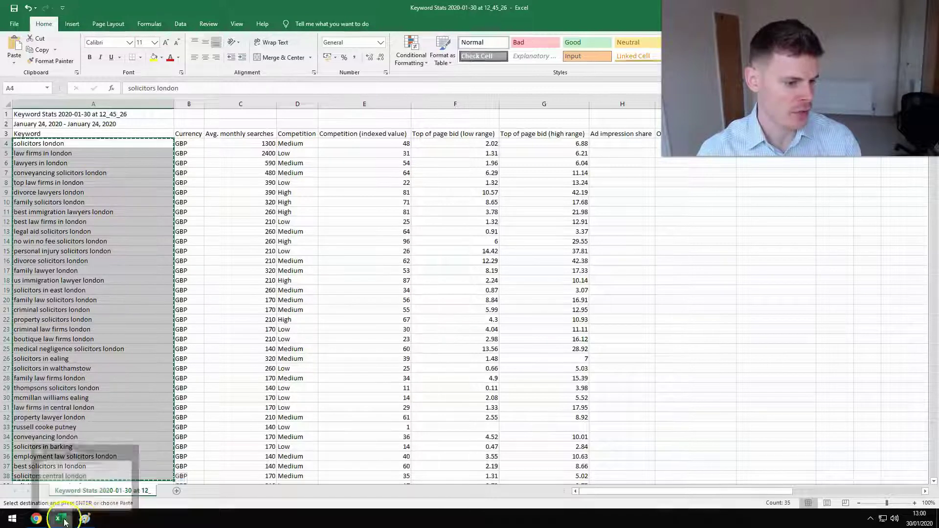
Step: Switch to Keyword Planner in Chrome and get search volume and forecasts for the copied keywords
left_click(43, 517)
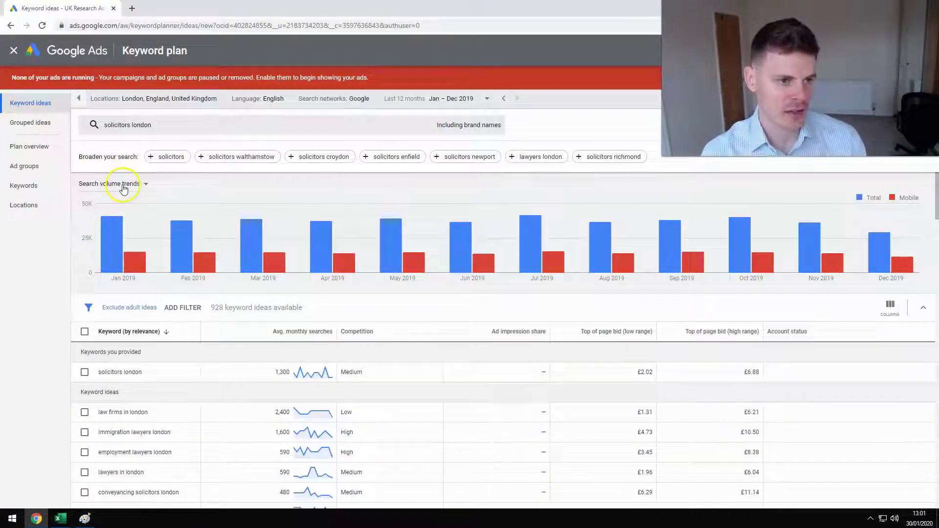
left_click(11, 25)
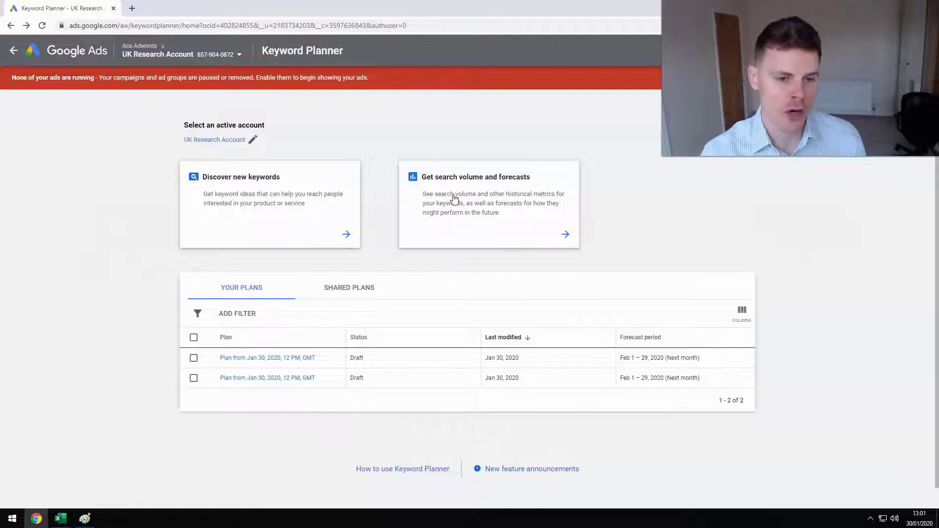
left_click(454, 198)
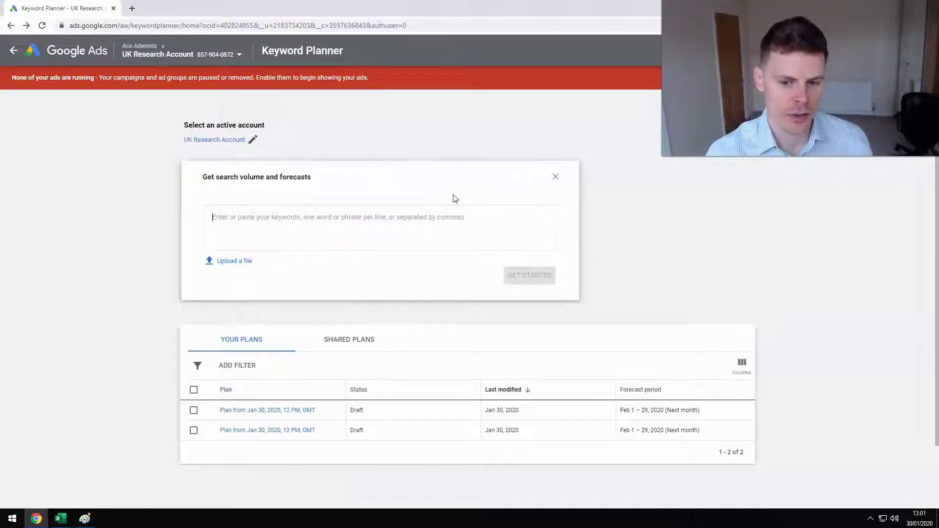
left_click(321, 226)
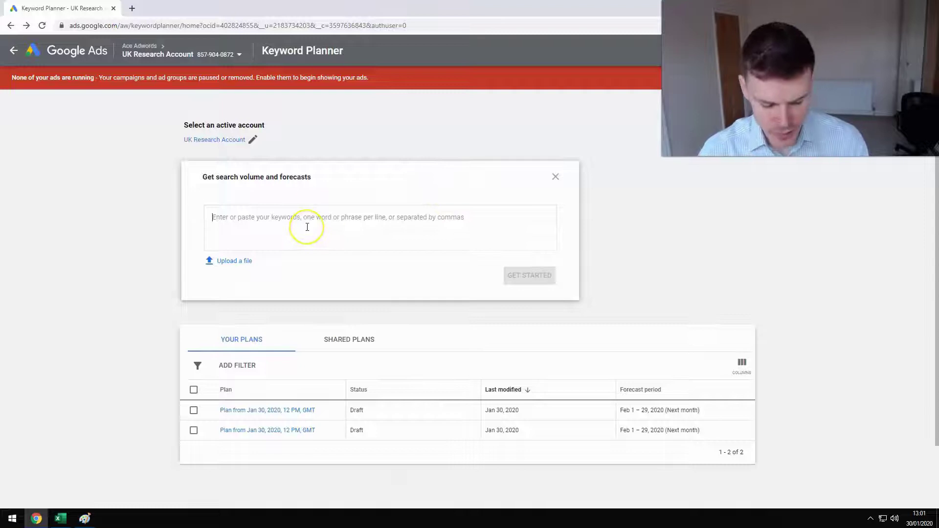
key("ctrl+v")
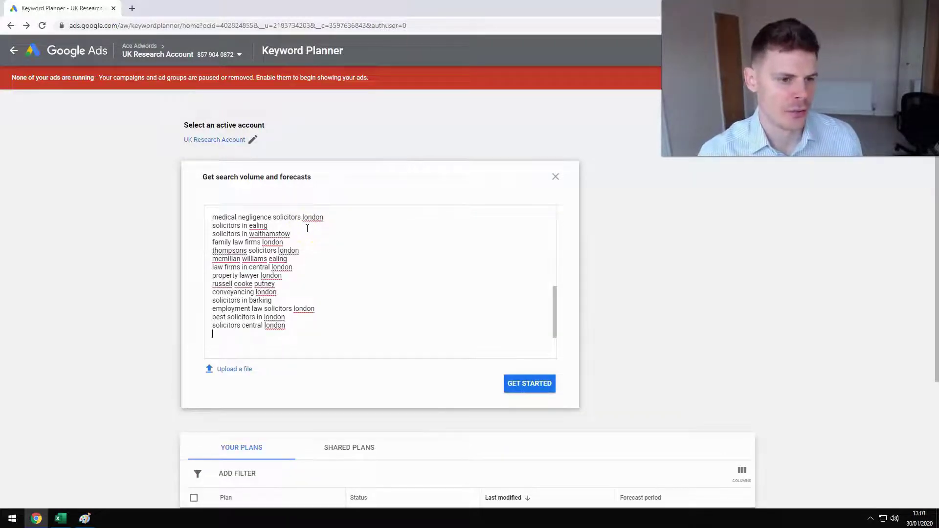
left_click(528, 384)
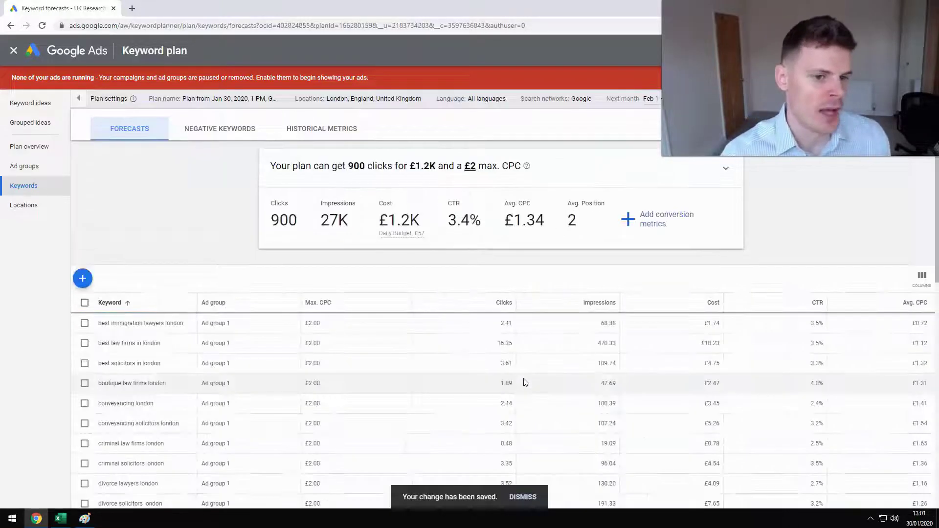
Step: Expand the forecast graph and set the plan's max. CPC to £8.80 on the cost curve
left_click(523, 375)
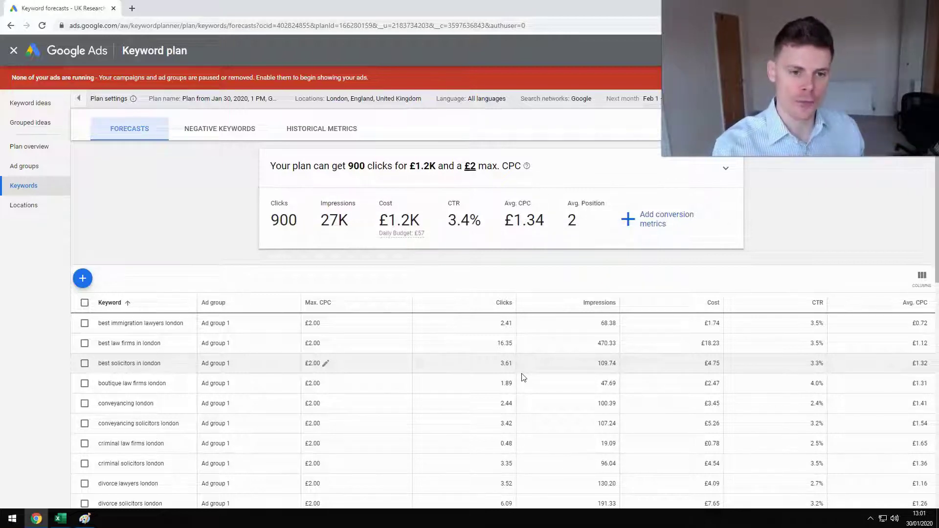
left_click(437, 261)
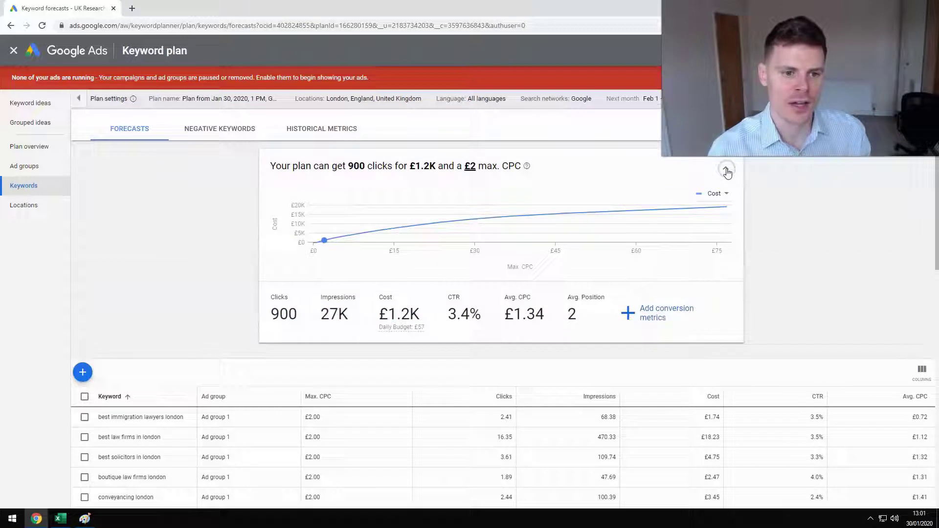
mouse_move(358, 238)
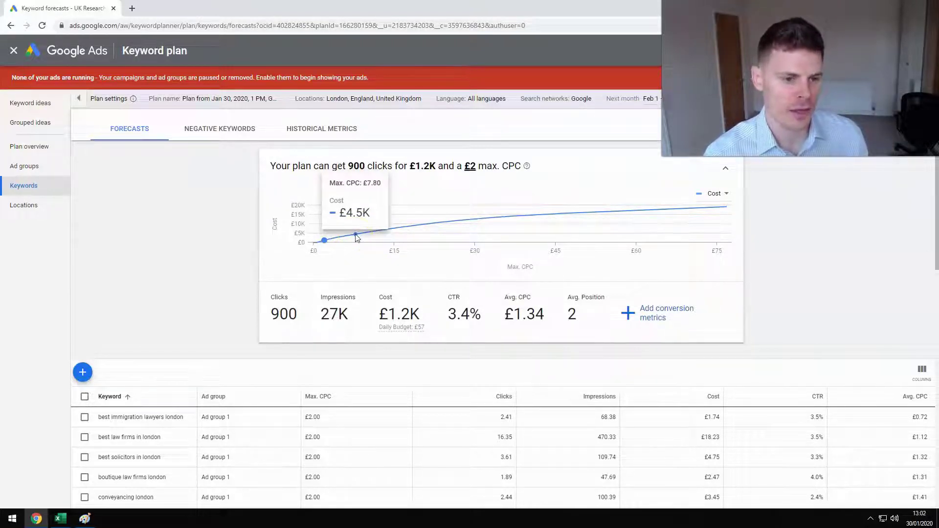
left_click(362, 237)
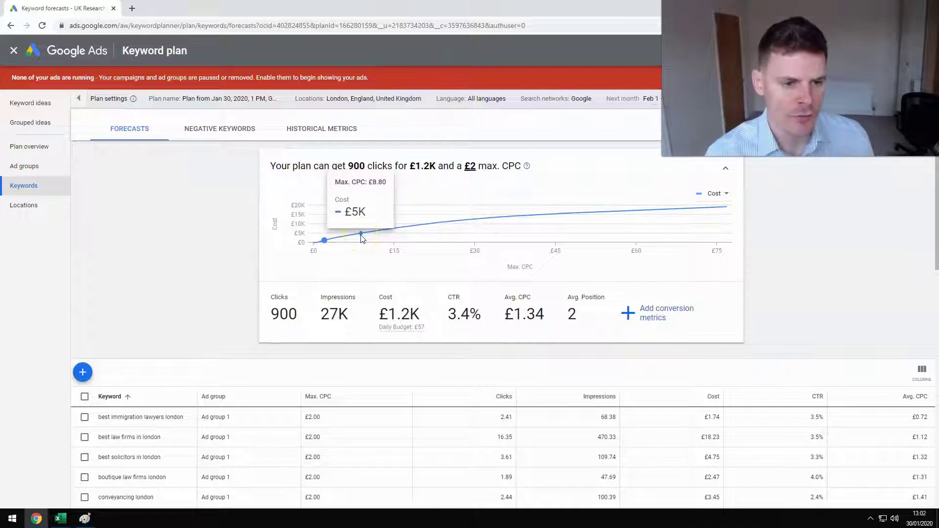
left_click(361, 237)
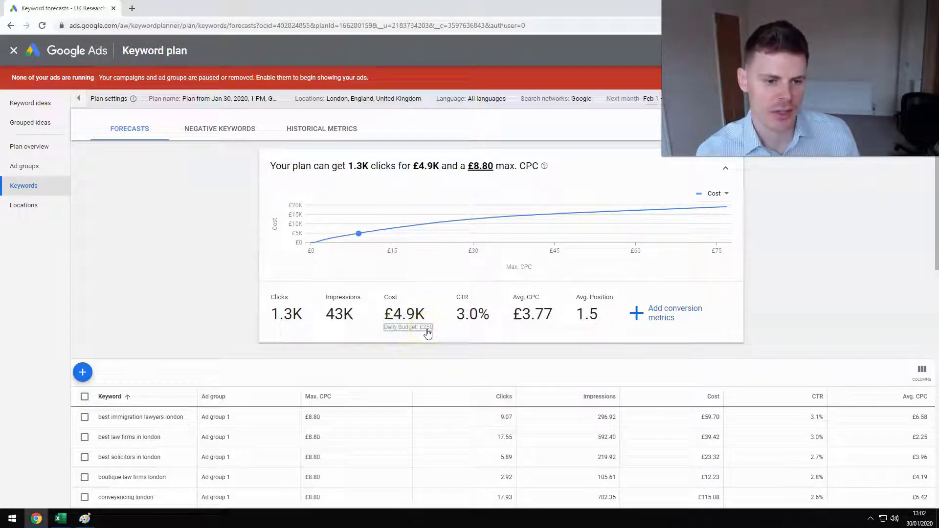
Step: Add conversion metrics to the forecast with a 10% conversion rate and a value per conversion of £100
left_click(663, 318)
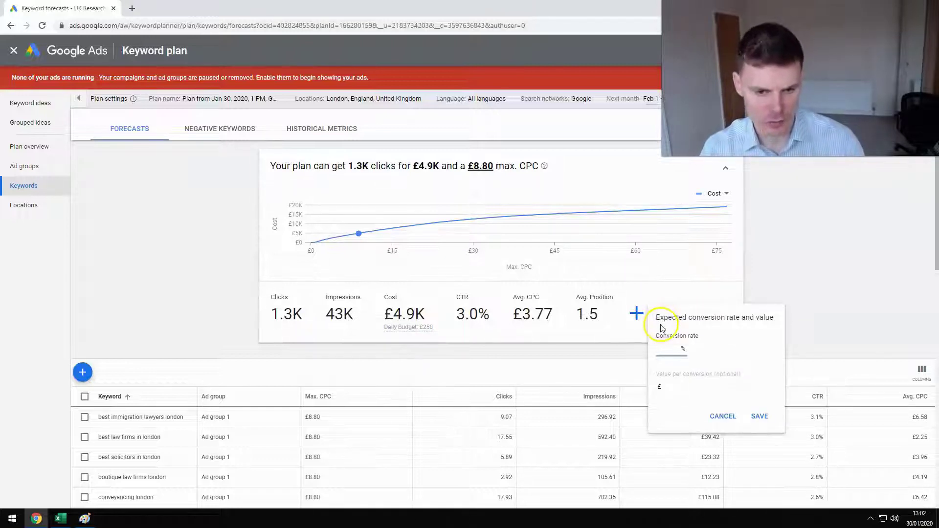
type("0")
left_click(683, 388)
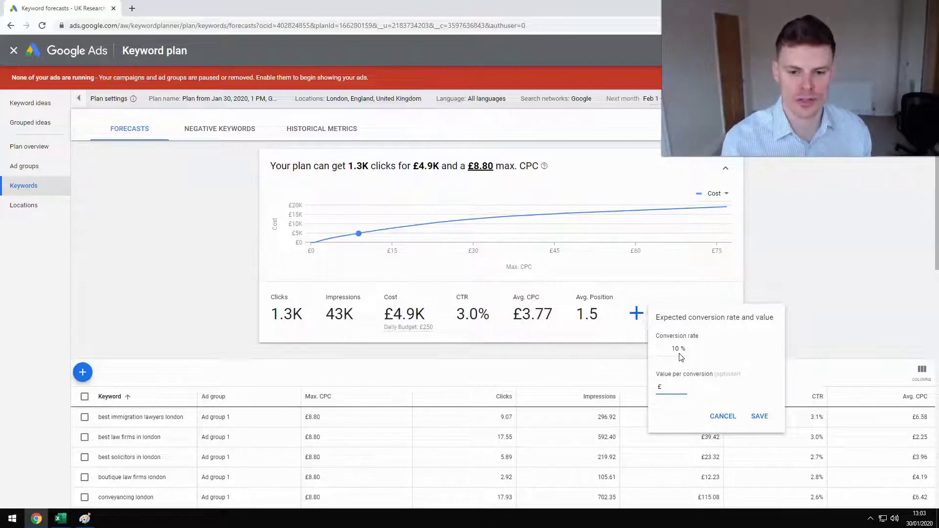
type("100")
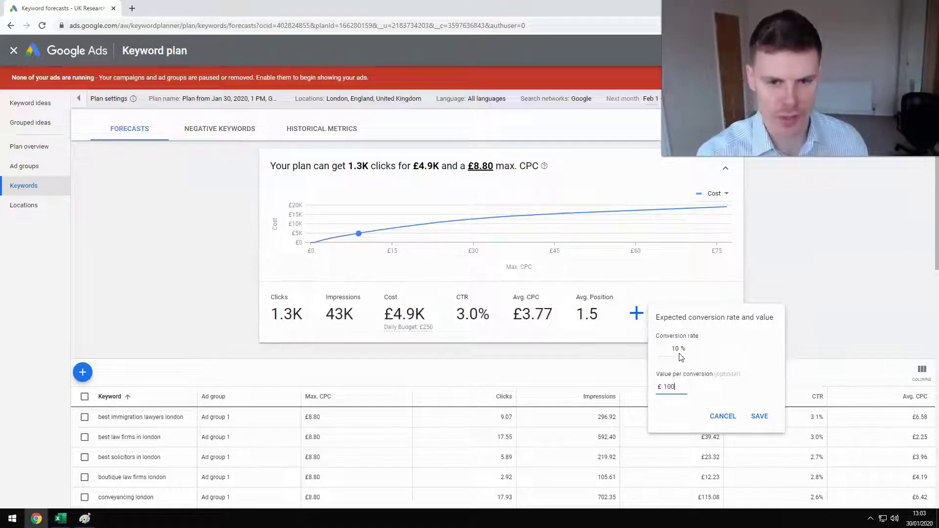
left_click(684, 362)
left_click(760, 417)
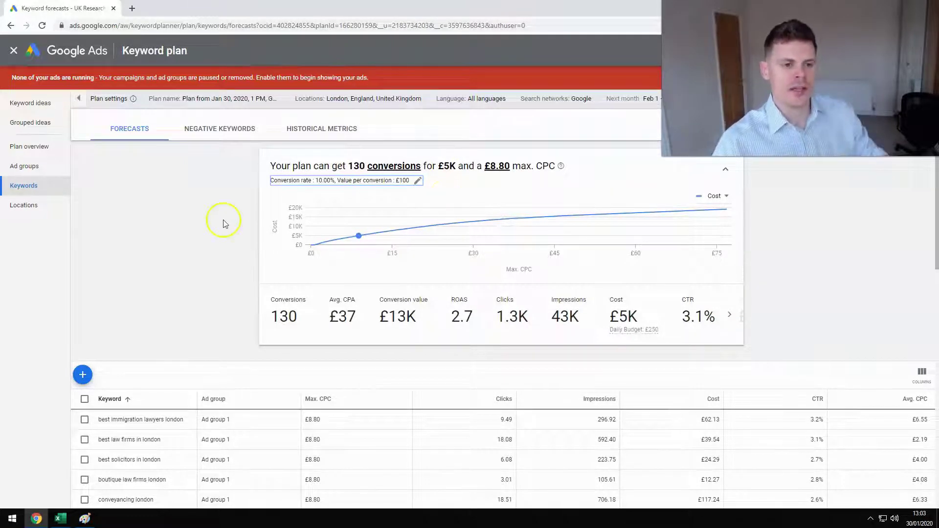
Step: Download the keyword forecasts as a CSV file and open it in Excel
mouse_move(364, 225)
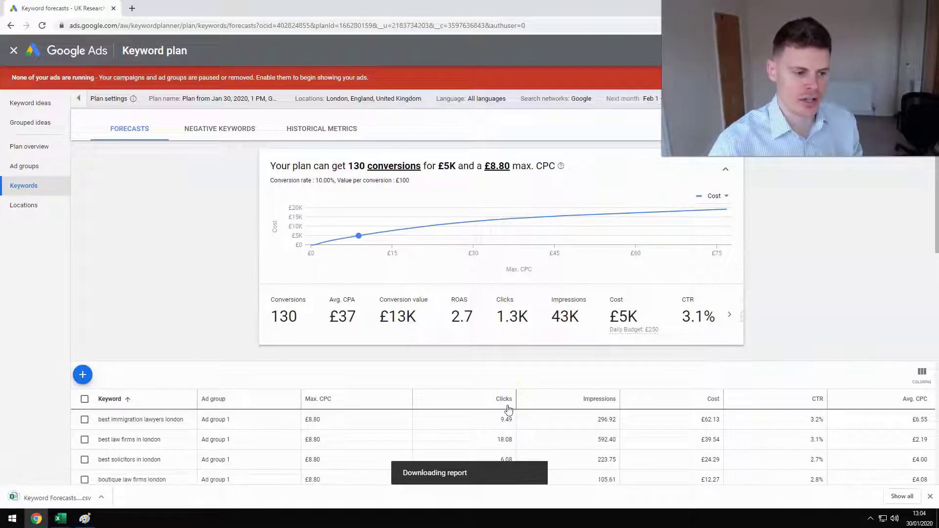
left_click(101, 499)
left_click(111, 435)
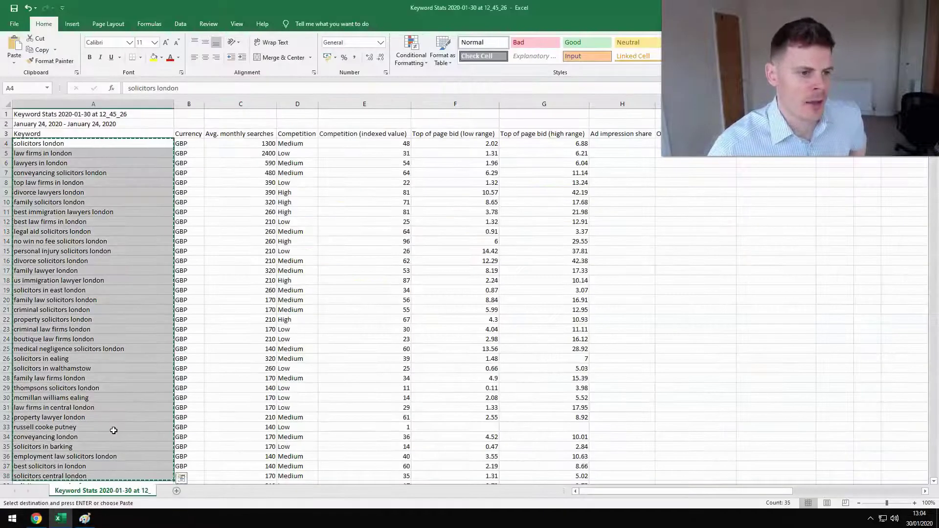
left_click(86, 520)
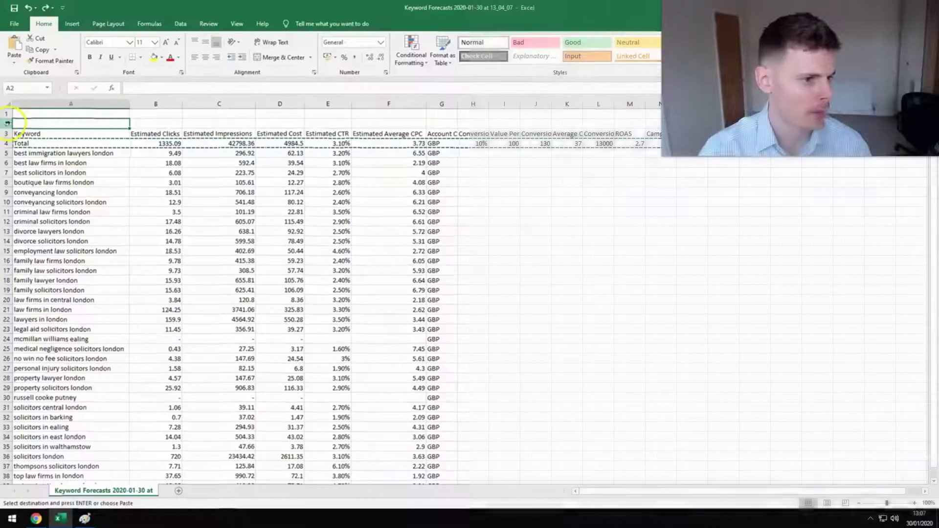
Step: Clear the pending cut selection and insert two blank rows above the header row of the forecasts sheet
left_click_drag(6, 114, 6, 124)
right_click(10, 118)
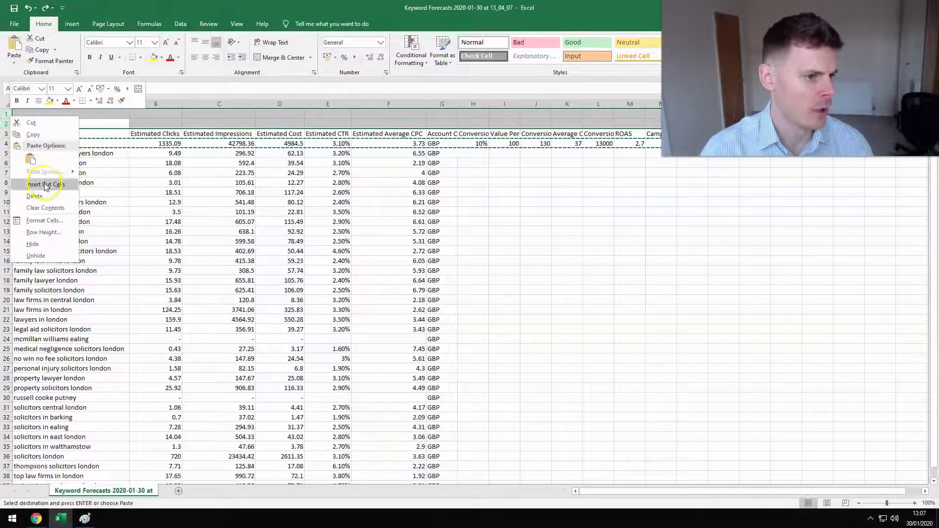
left_click(506, 168)
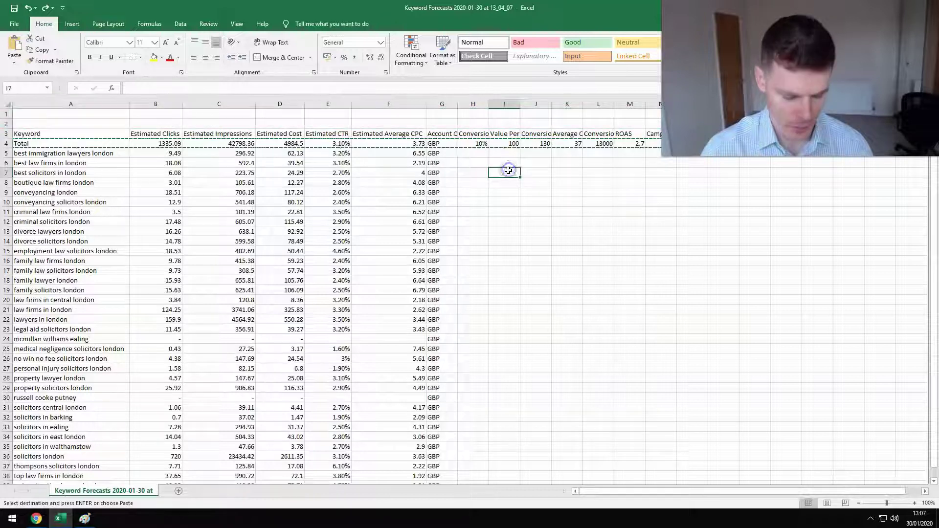
key("ctrl+c")
key("ctrl+v")
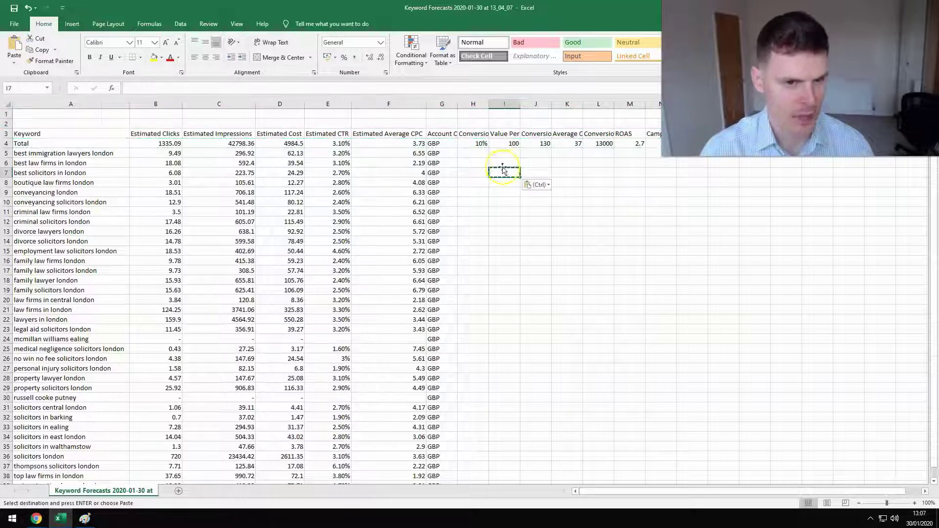
left_click_drag(8, 124, 8, 114)
right_click(7, 117)
left_click(36, 187)
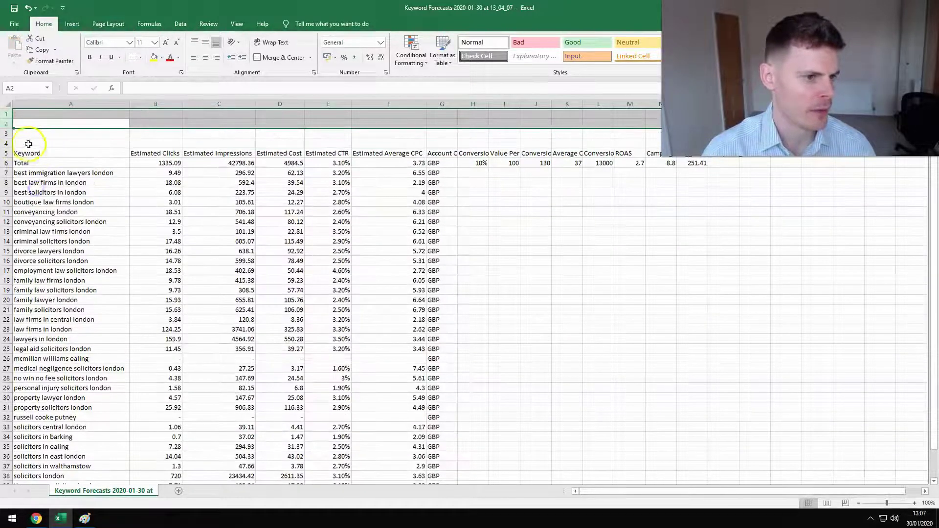
Step: Insert further blank rows at the top of the sheet so the keyword header sits in row 17
left_click(26, 142)
left_click_drag(9, 144, 8, 113)
right_click(9, 118)
left_click(36, 177)
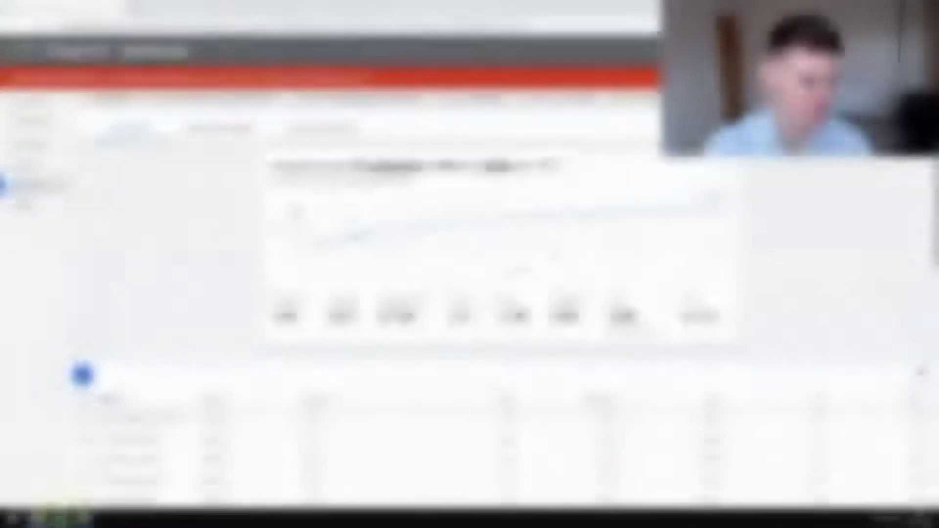
Step: Paste the screenshot of the forecast graphic into the blank rows and shift it right so it starts in column B
left_click(67, 510)
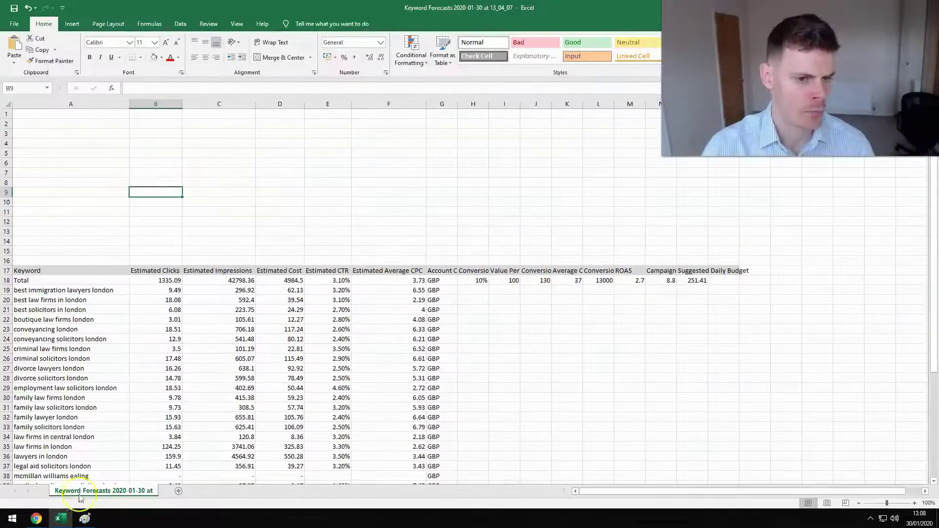
left_click(237, 137)
key("ctrl+v")
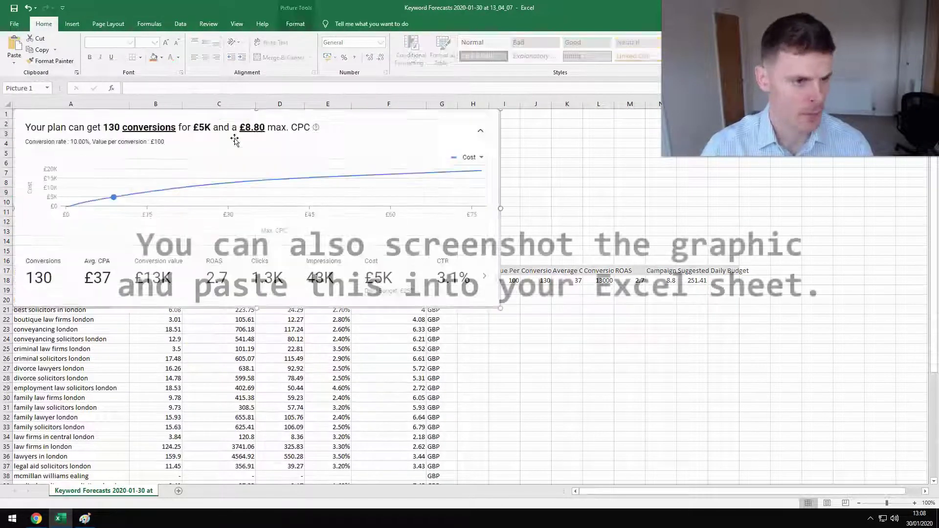
left_click_drag(423, 210, 555, 214)
Step: Insert 12 more blank rows at rows 5 to 16 to make room for the picture
left_click_drag(7, 261, 8, 152)
right_click(9, 153)
left_click(31, 221)
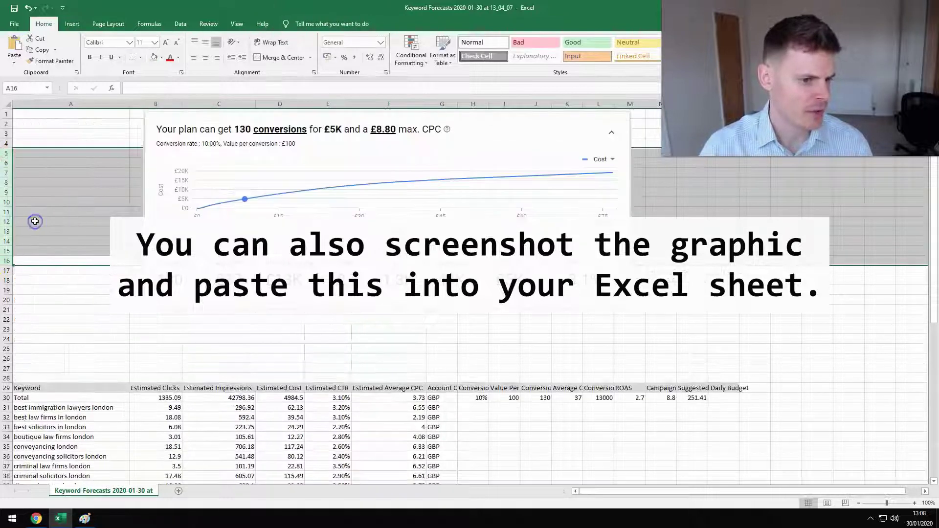
Step: Delete the surplus empty rows 23 to 28 between the picture and the keyword table
left_click(74, 309)
left_click_drag(7, 377, 7, 332)
right_click(6, 333)
left_click(38, 415)
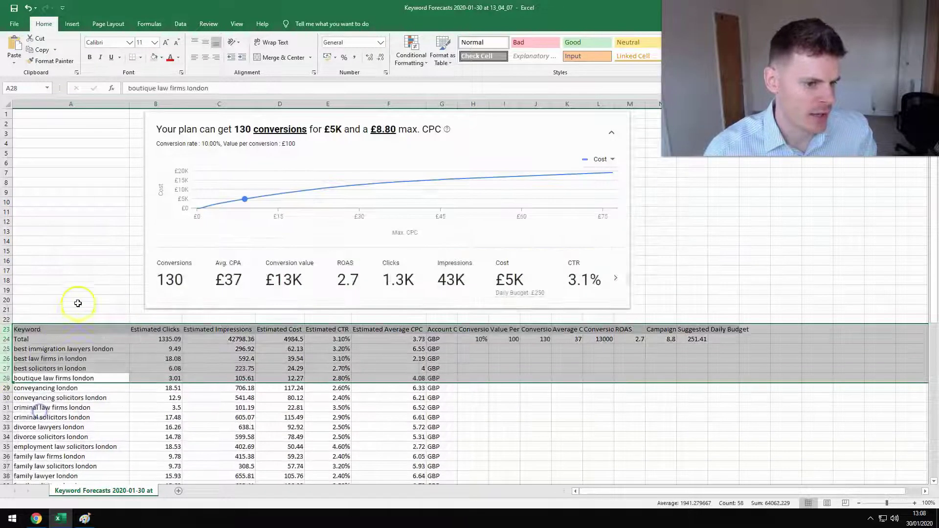
left_click(75, 308)
Step: Align the forecast picture's left edge with column B and review the finished sheet
left_click(331, 230)
left_click_drag(358, 229, 342, 230)
left_click(114, 228)
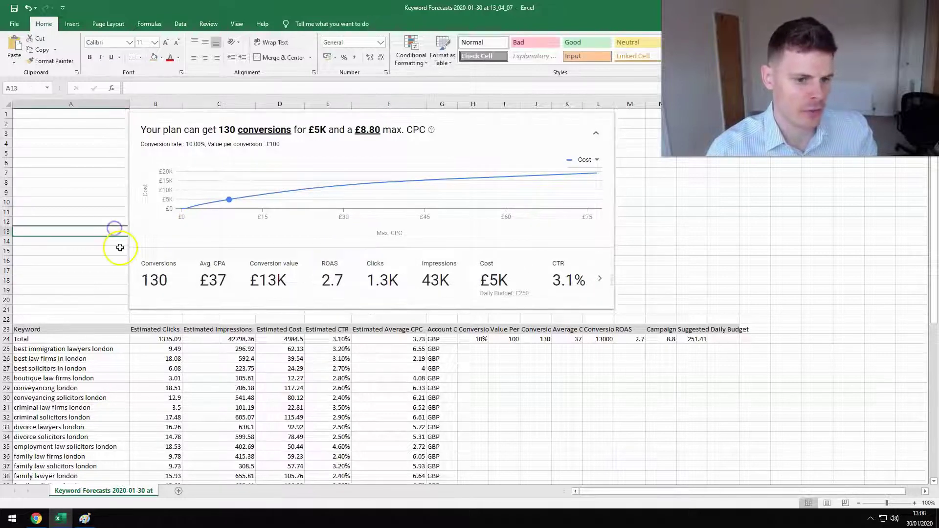
scroll(120, 248, "down", 9)
scroll(120, 247, "up", 9)
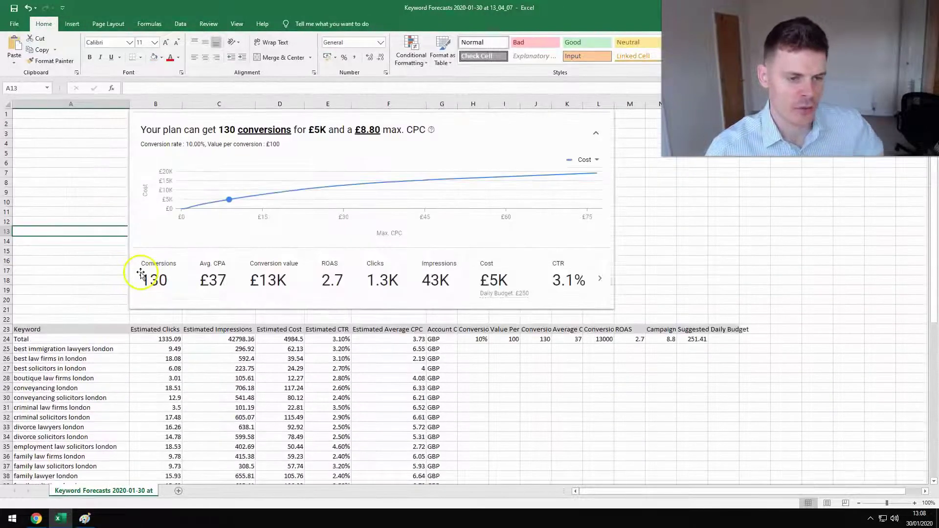
left_click(726, 231)
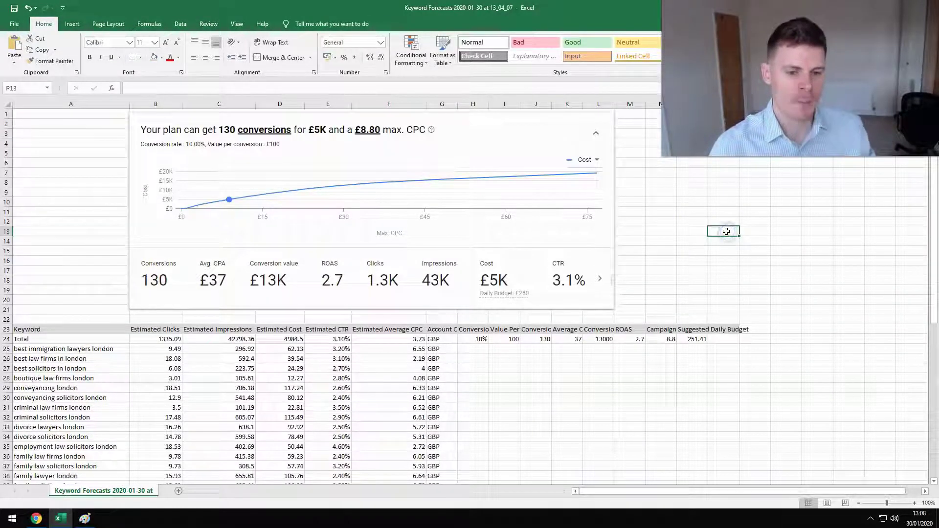